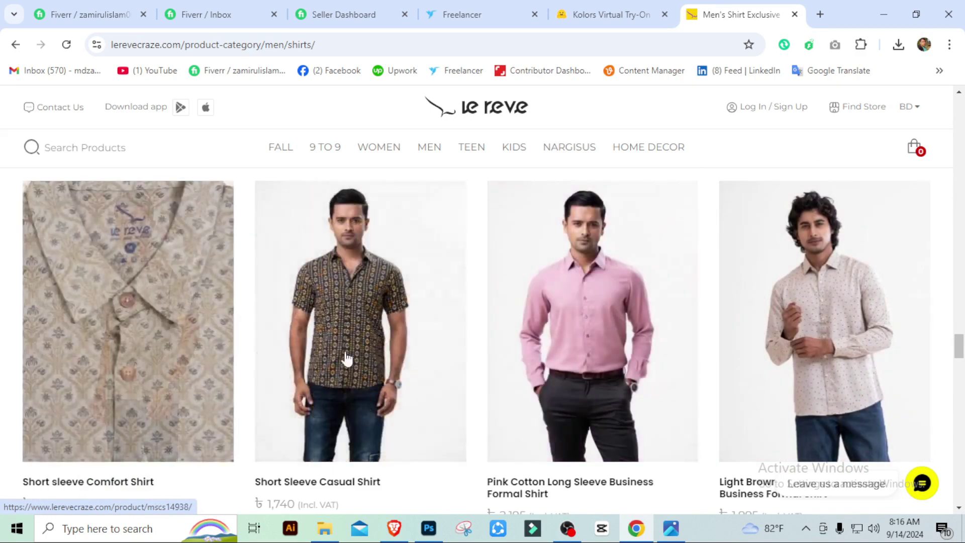
Step: Browse the men's shirts catalogue for a garment photo suitable for the virtual try-on
scroll(416, 358, "up", 12)
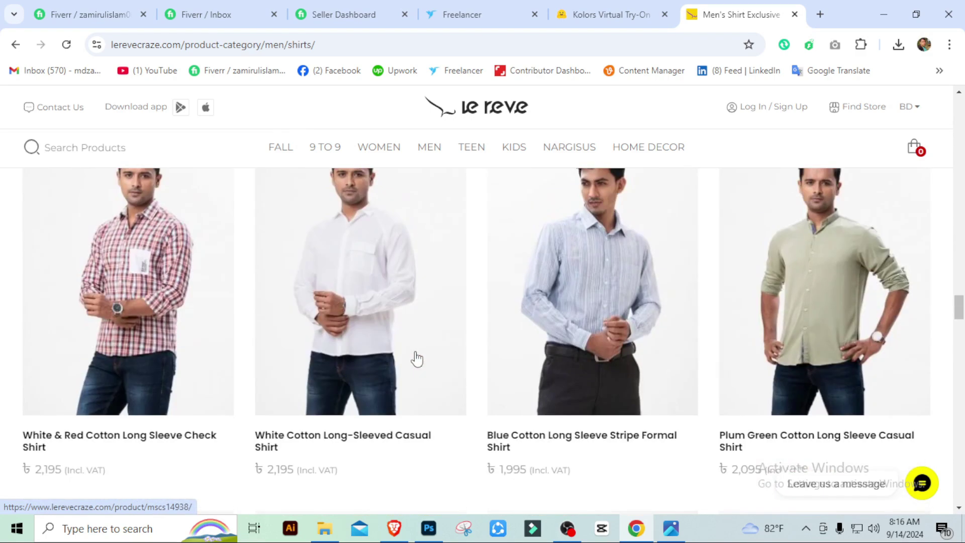
scroll(151, 327, "up", 6)
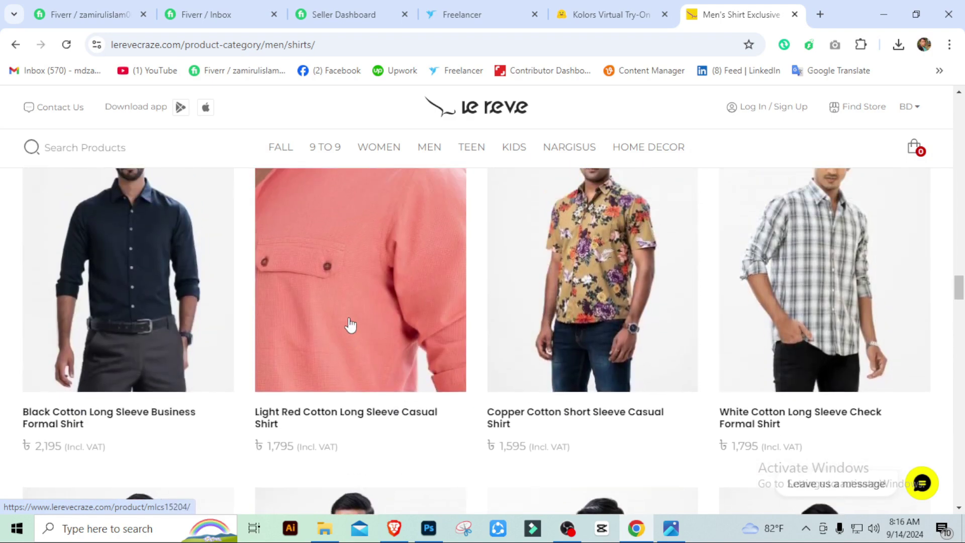
scroll(350, 325, "up", 7)
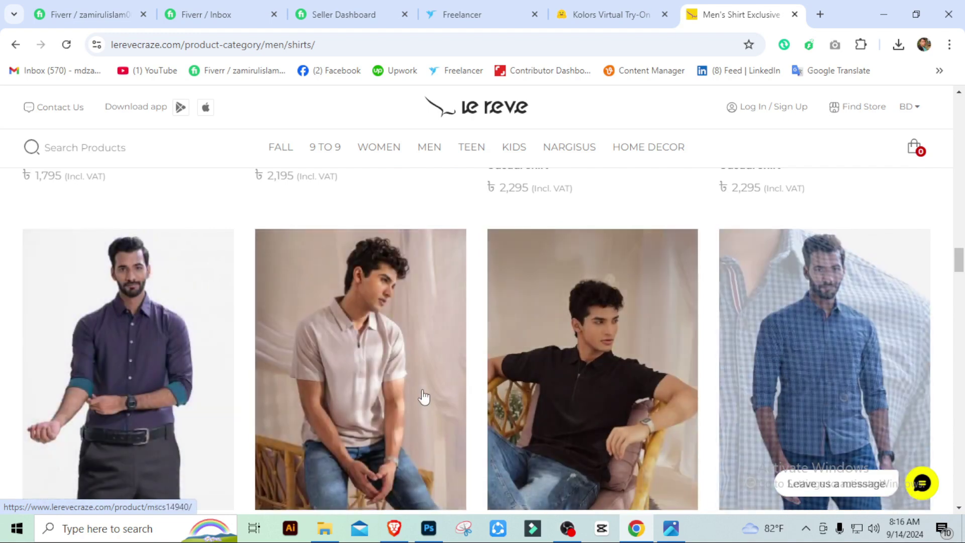
scroll(349, 394, "down", 8)
scroll(350, 397, "down", 7)
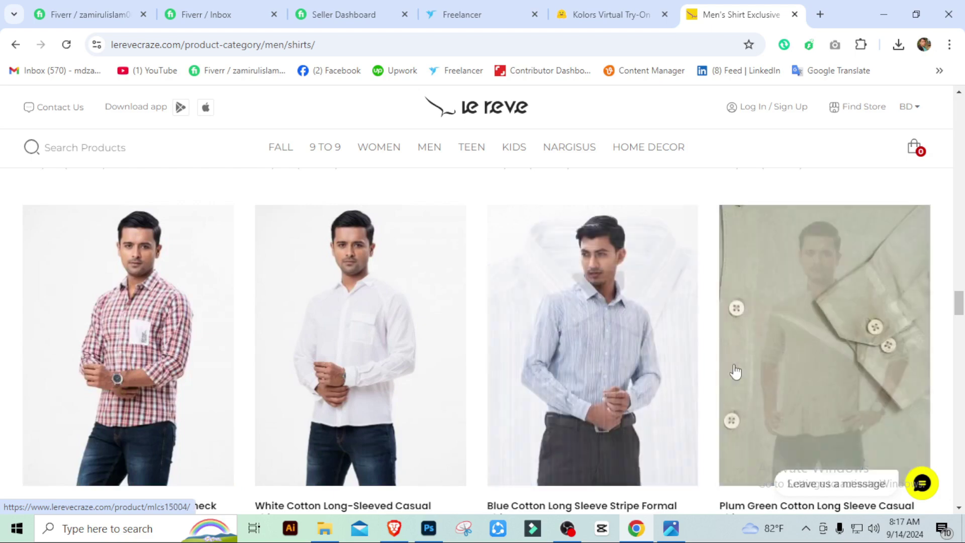
scroll(442, 383, "down", 7)
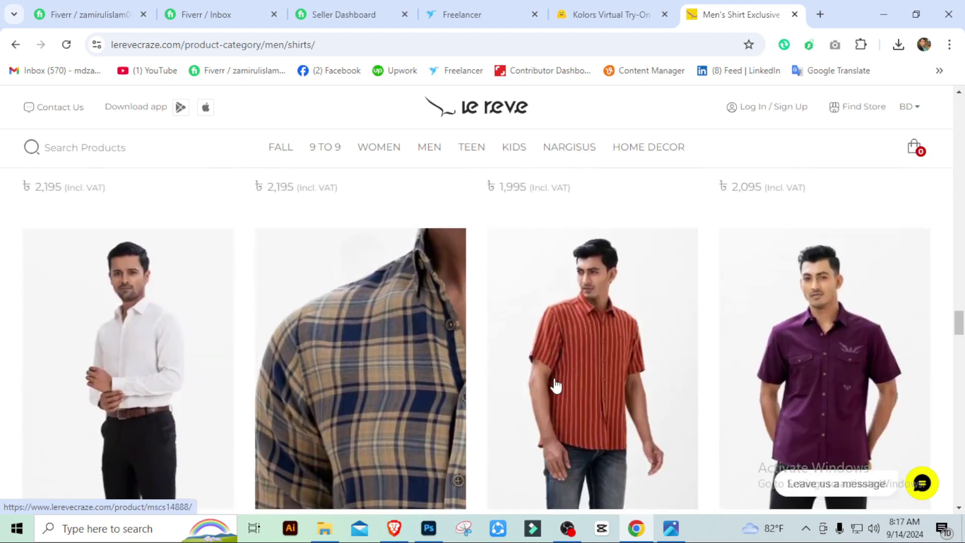
scroll(556, 386, "down", 20)
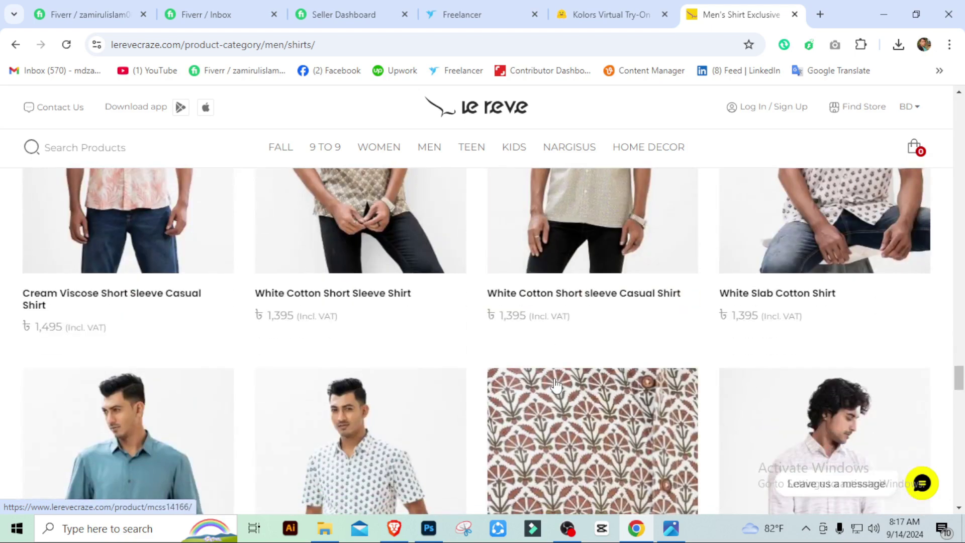
scroll(556, 386, "up", 6)
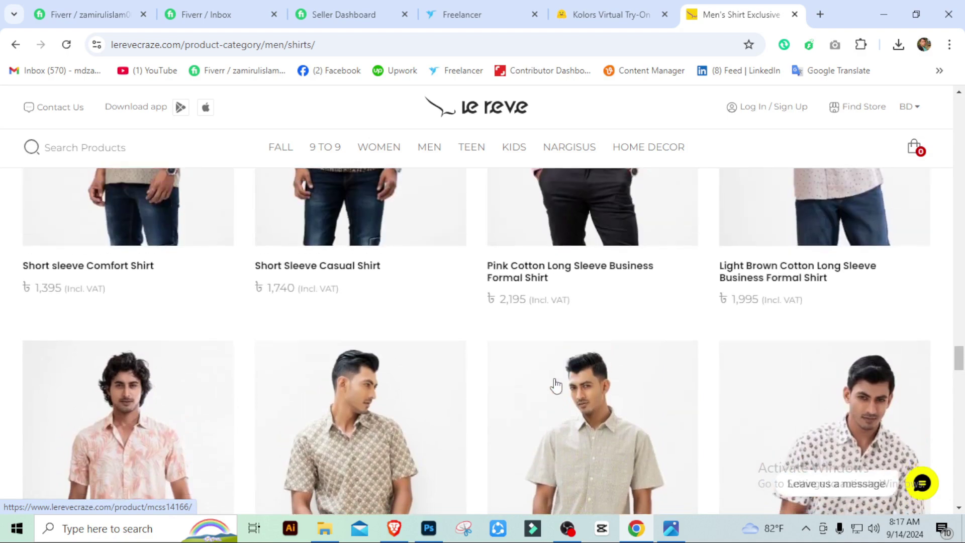
scroll(555, 386, "down", 9)
scroll(555, 386, "down", 3)
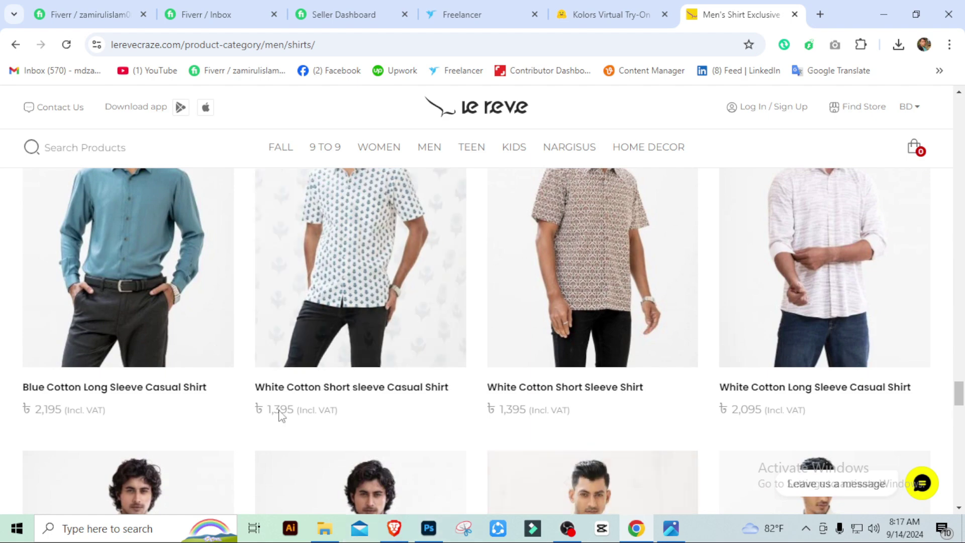
Step: View and close the model photo style2.1.png (1) copy.jpg, and examine the existing try-on result on the Kolors Virtual Try-On page
left_click(676, 536)
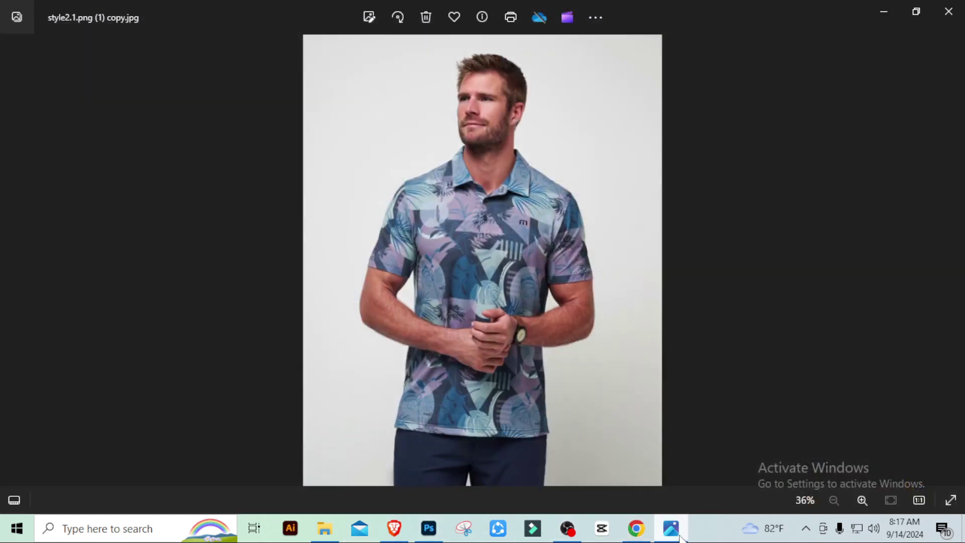
left_click(962, 6)
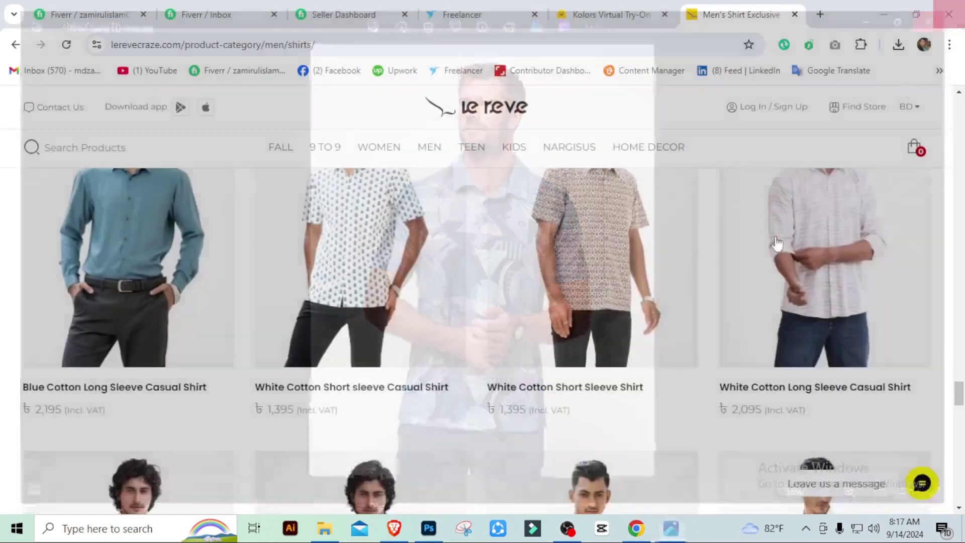
left_click(589, 14)
scroll(429, 316, "down", 2)
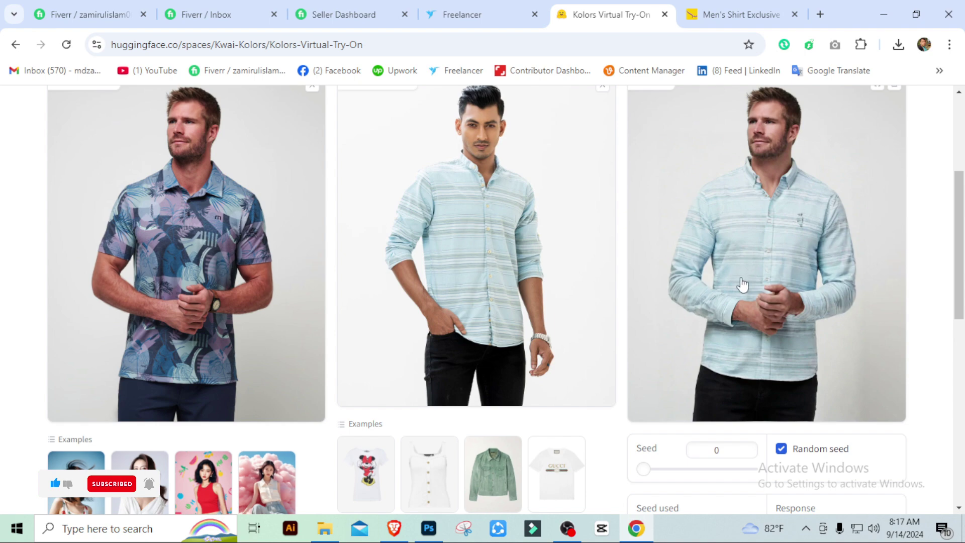
Step: Return to the men's shirts catalogue and open the product page of the Blue Cotton Long Sleeve Casual Shirt priced 1,695
left_click(729, 14)
scroll(482, 334, "down", 3)
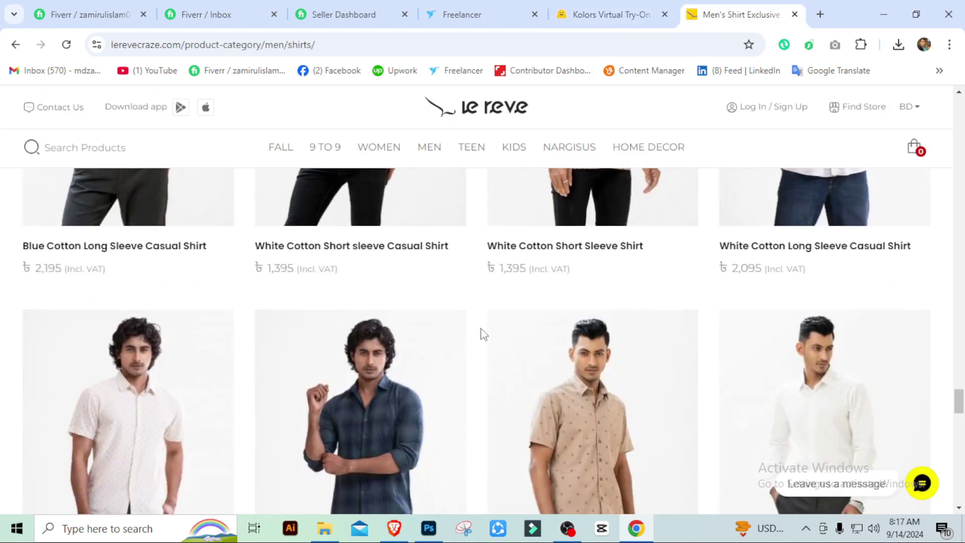
scroll(483, 334, "down", 3)
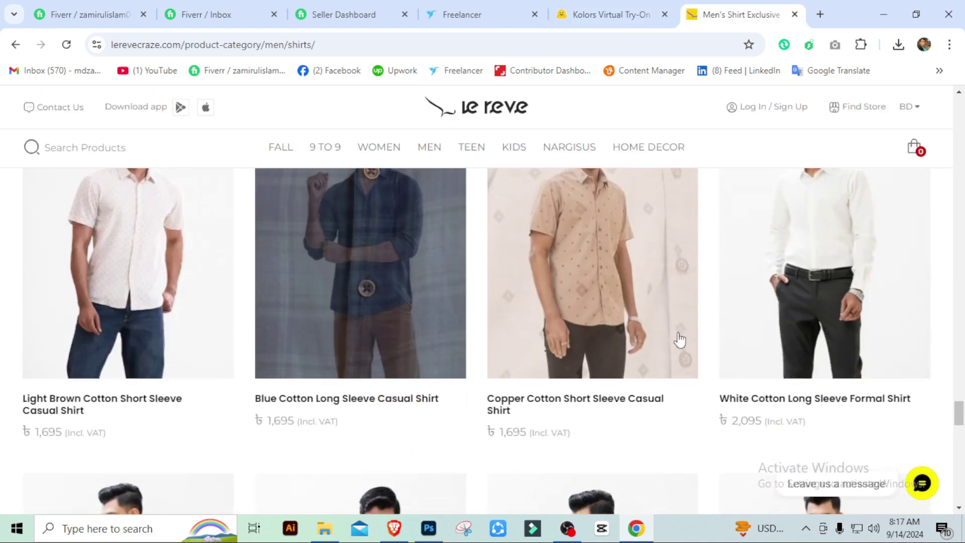
scroll(432, 392, "up", 1)
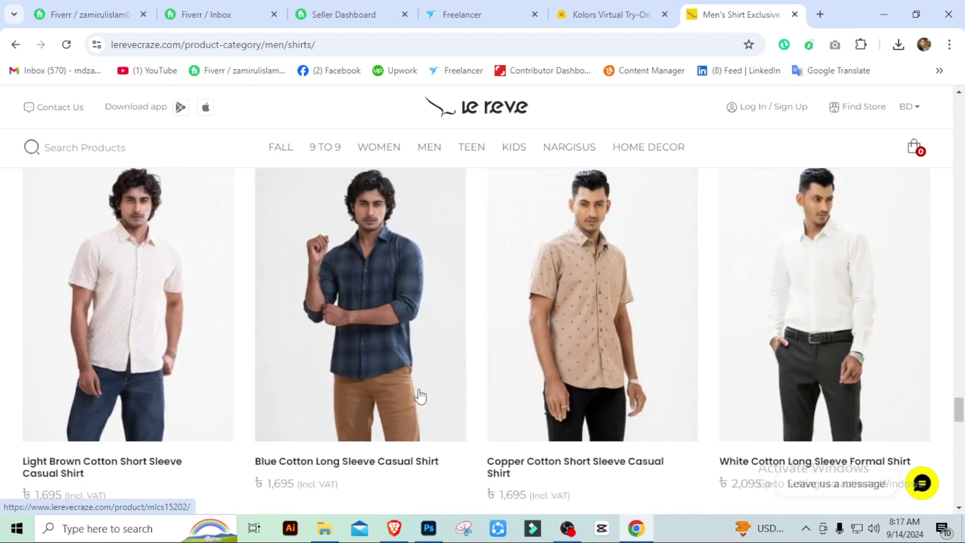
scroll(419, 396, "up", 1)
scroll(402, 389, "down", 1)
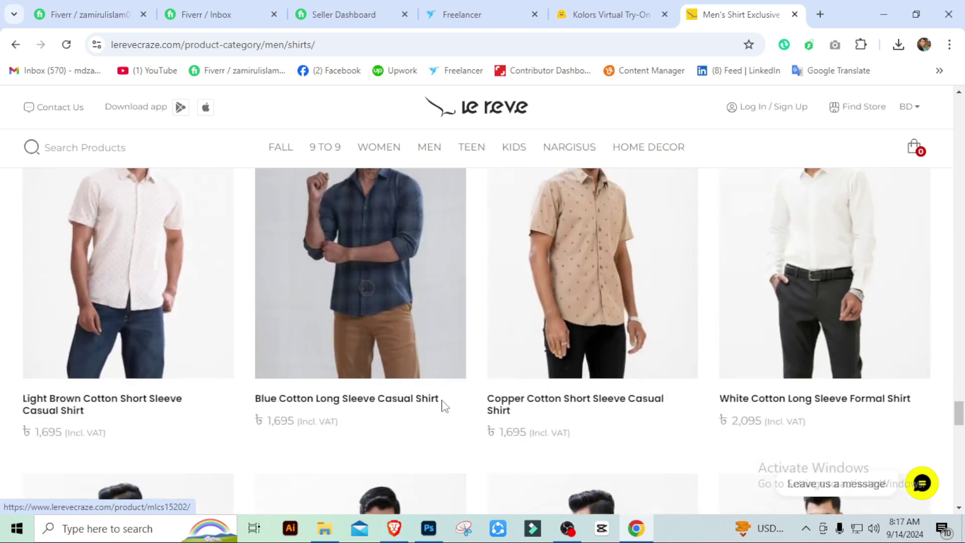
left_click(363, 238)
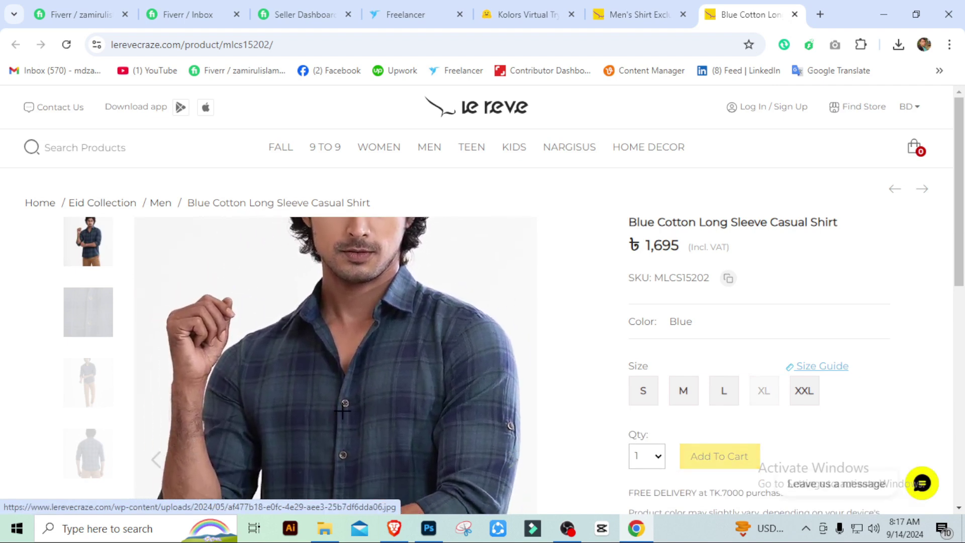
Step: Enlarge the blue shirt's main product photo and save it to the Downloads folder as a WEBP file
scroll(337, 411, "down", 3)
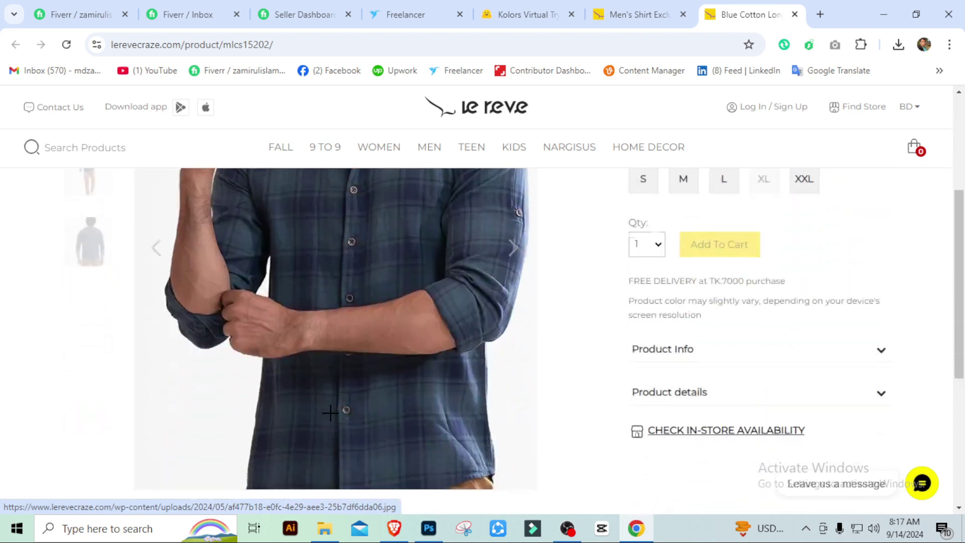
scroll(330, 412, "up", 2)
left_click(364, 347)
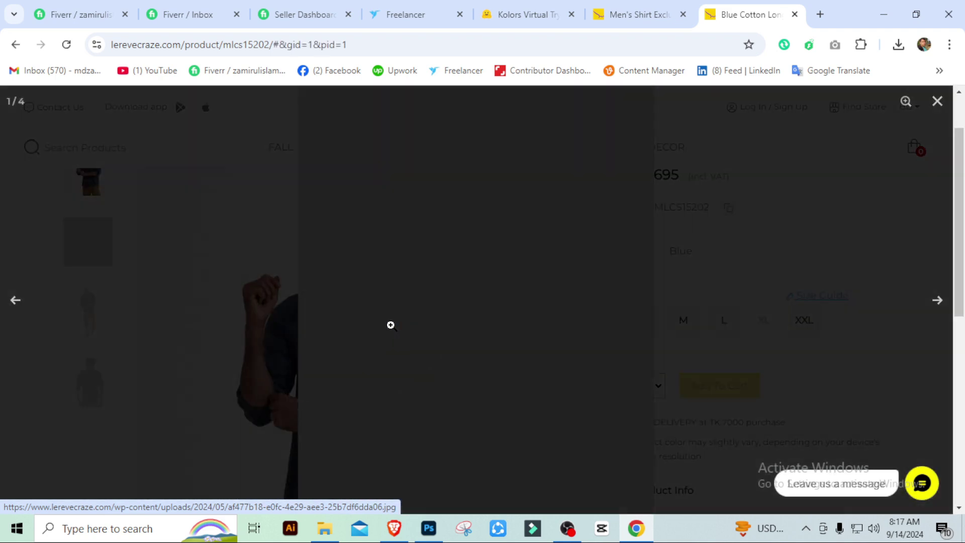
right_click(426, 251)
left_click(478, 288)
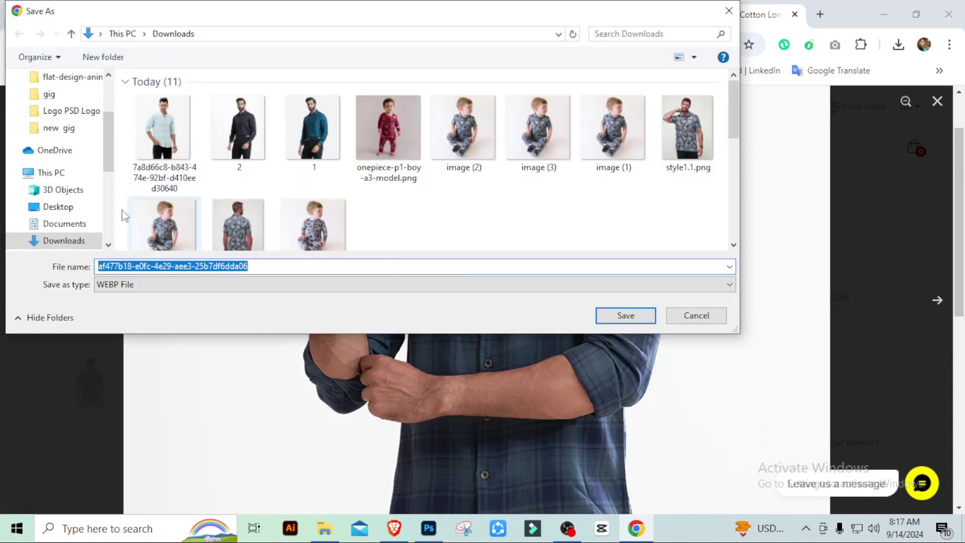
left_click(605, 315)
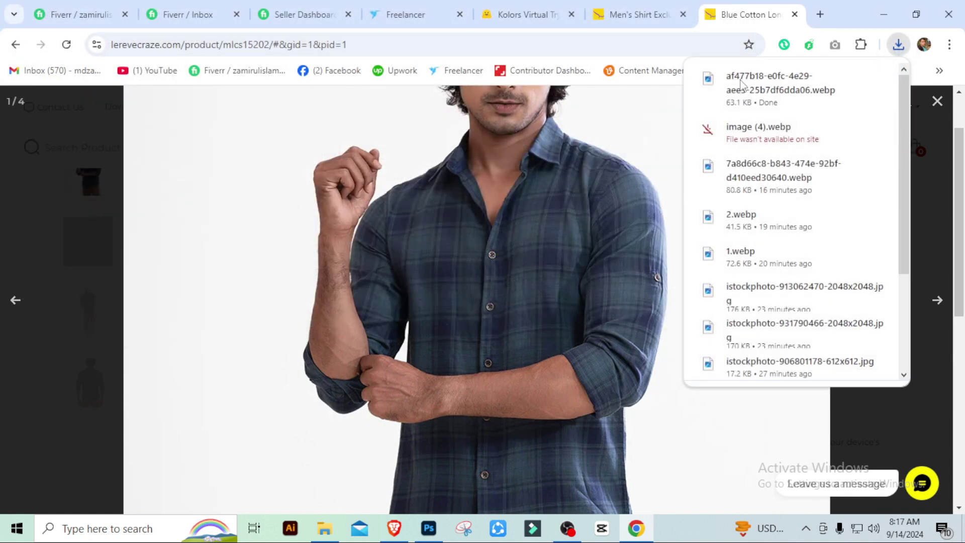
Step: Copy the heading "Kolors Virtual Try-On in the Wild" from the Hugging Face space page
left_click(517, 12)
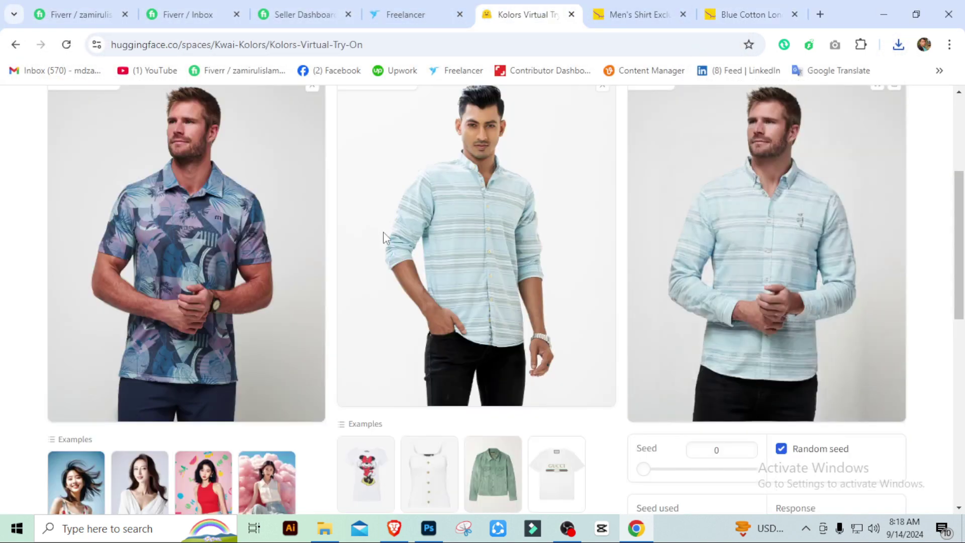
scroll(385, 236, "up", 4)
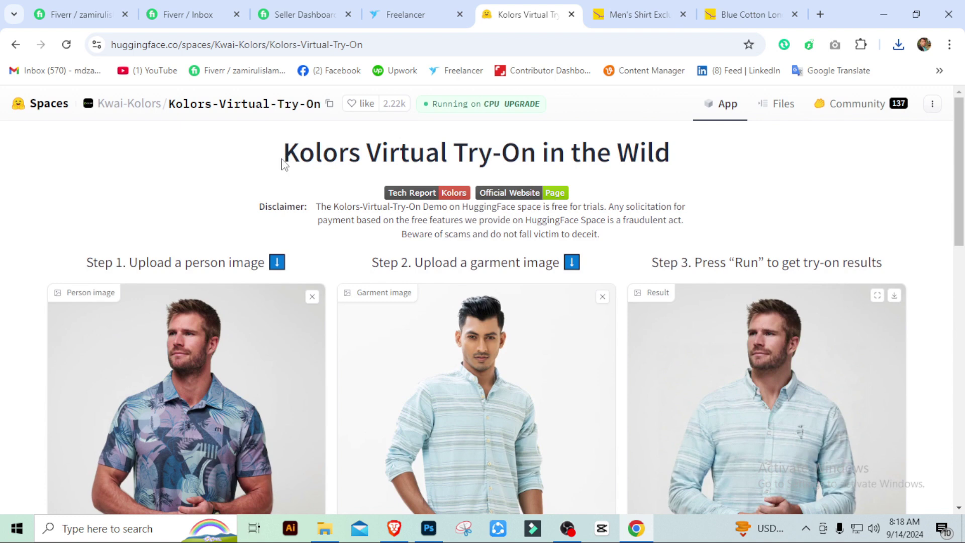
left_click_drag(285, 150, 680, 159)
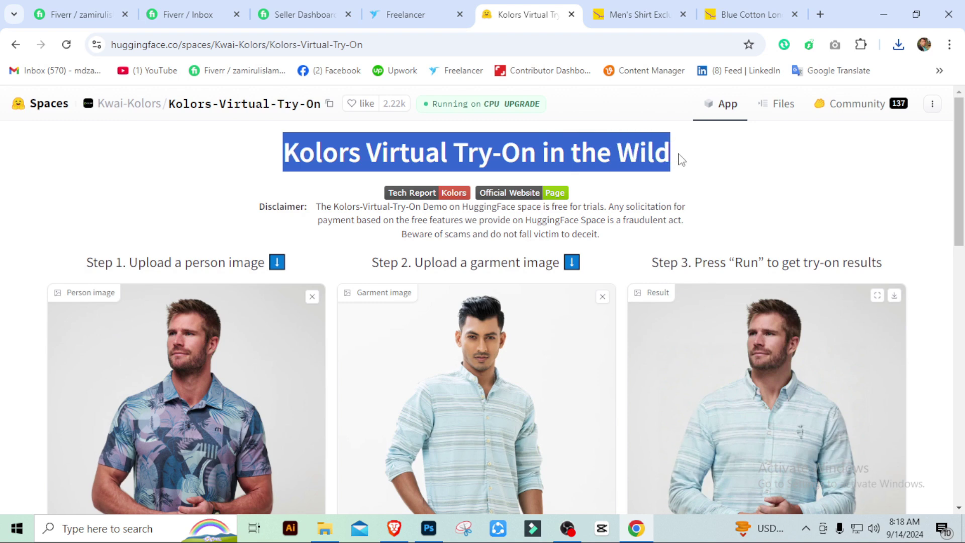
right_click(374, 155)
left_click(390, 169)
Step: Search Google in a new tab for "Kolors Virtual Try-On in the Wild"
left_click(820, 14)
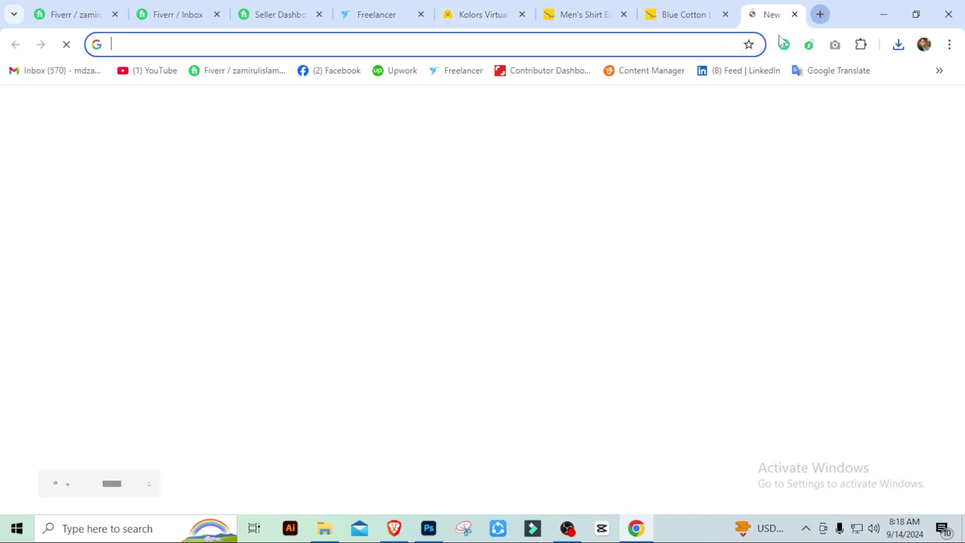
left_click(299, 287)
right_click(300, 287)
left_click(332, 182)
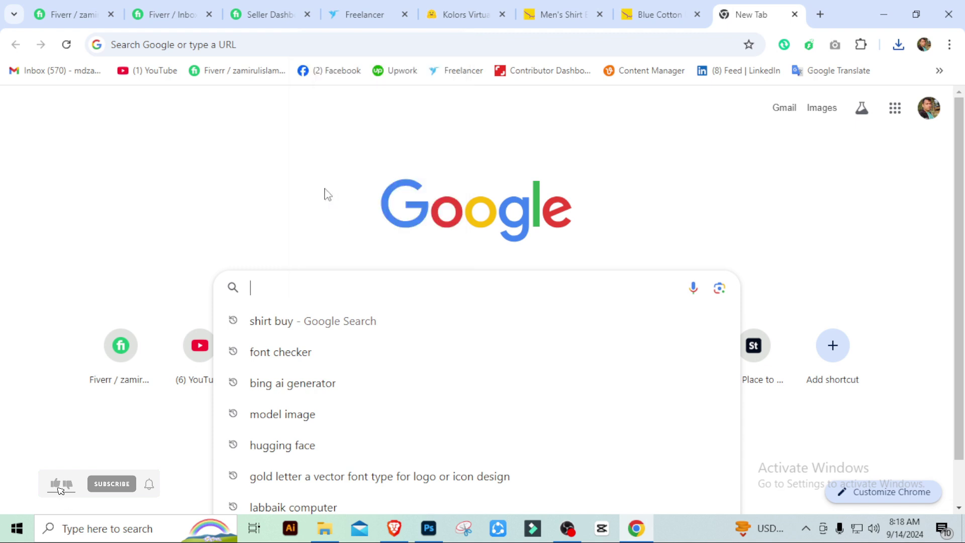
left_click(290, 320)
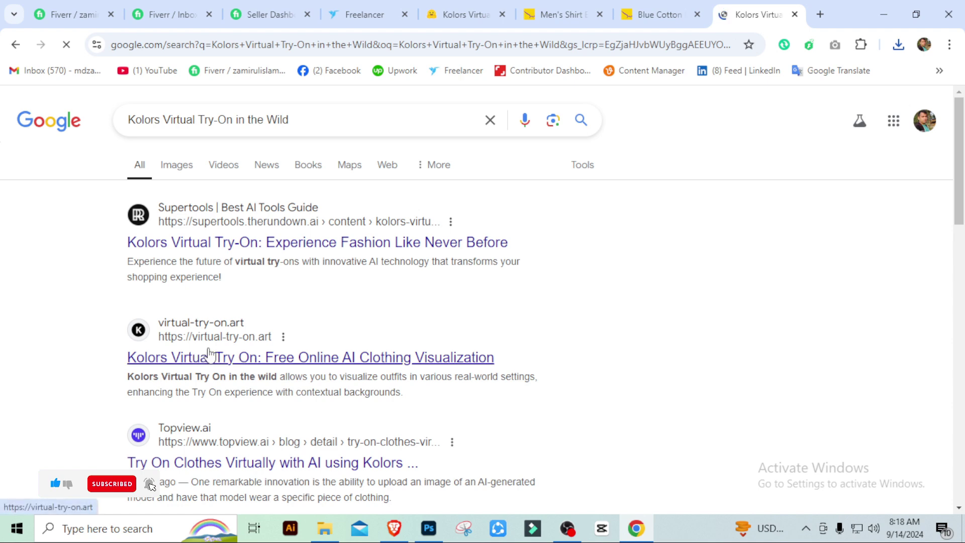
Step: Open the virtual-try-on.art search result and skim its landing page
left_click(209, 367)
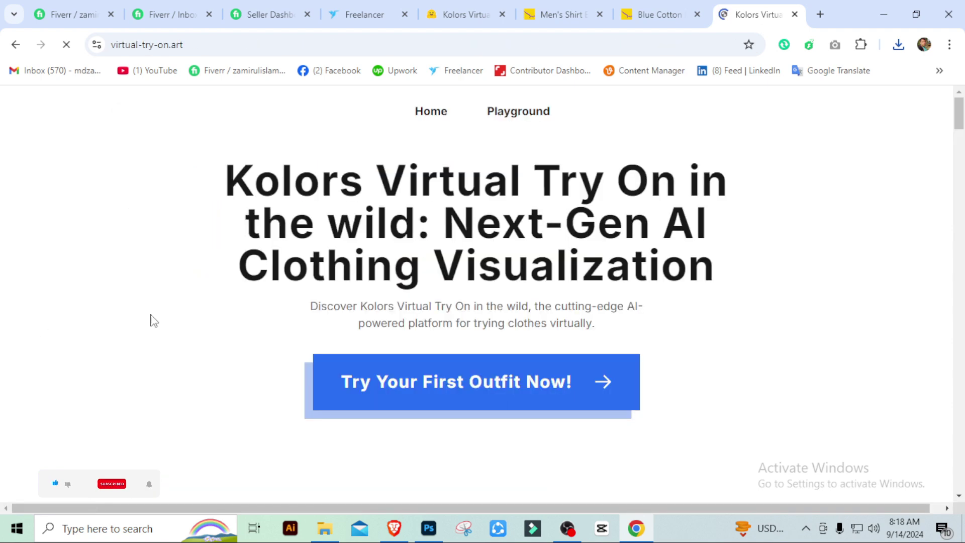
scroll(236, 328, "down", 10)
scroll(236, 327, "up", 7)
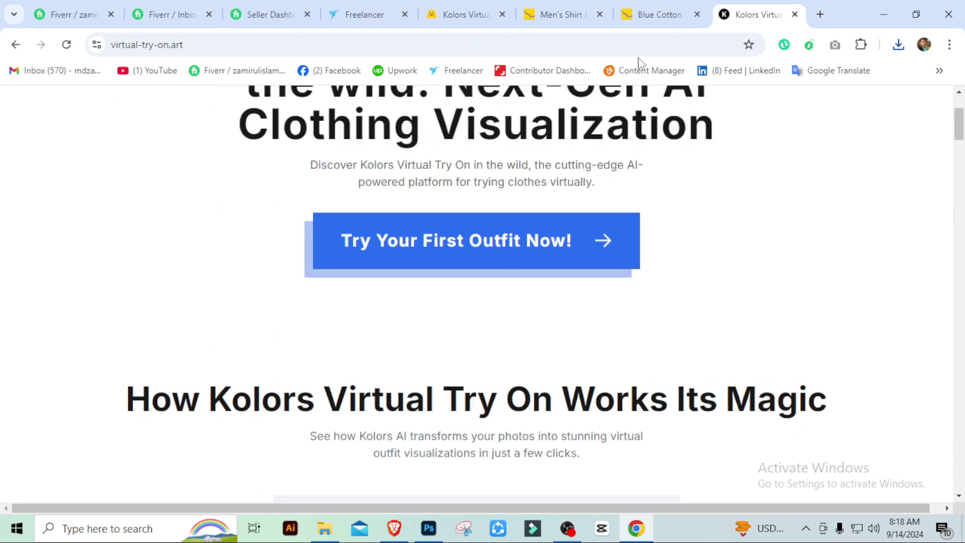
Step: Return to the Hugging Face Kolors Virtual Try-On space, remove the person and garment images, and reload the page for a fresh try-on
left_click(455, 14)
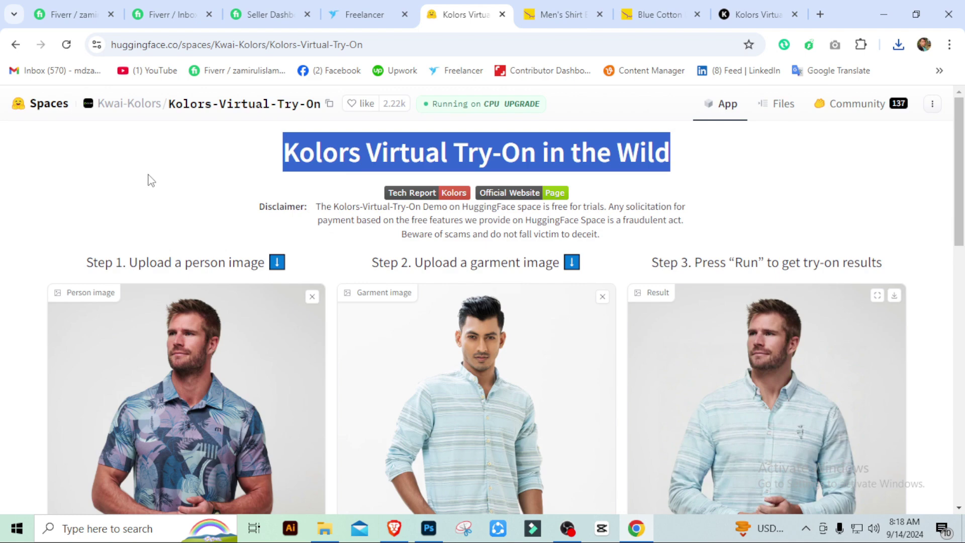
left_click(729, 165)
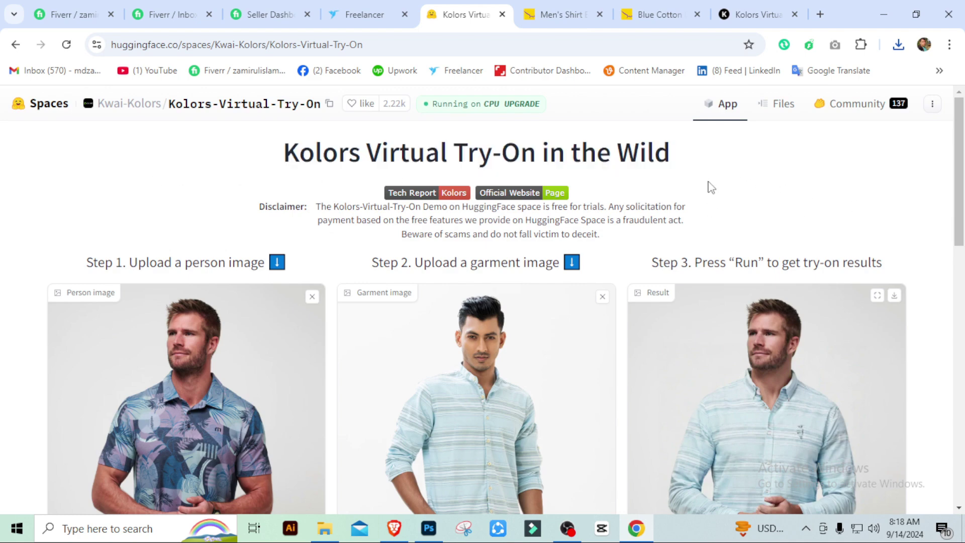
scroll(711, 187, "down", 8)
scroll(711, 186, "up", 5)
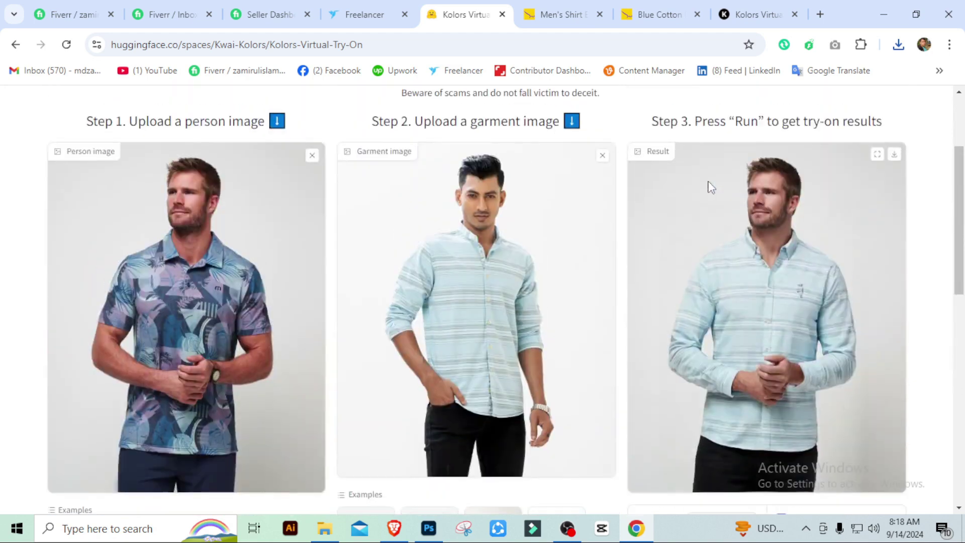
left_click(312, 155)
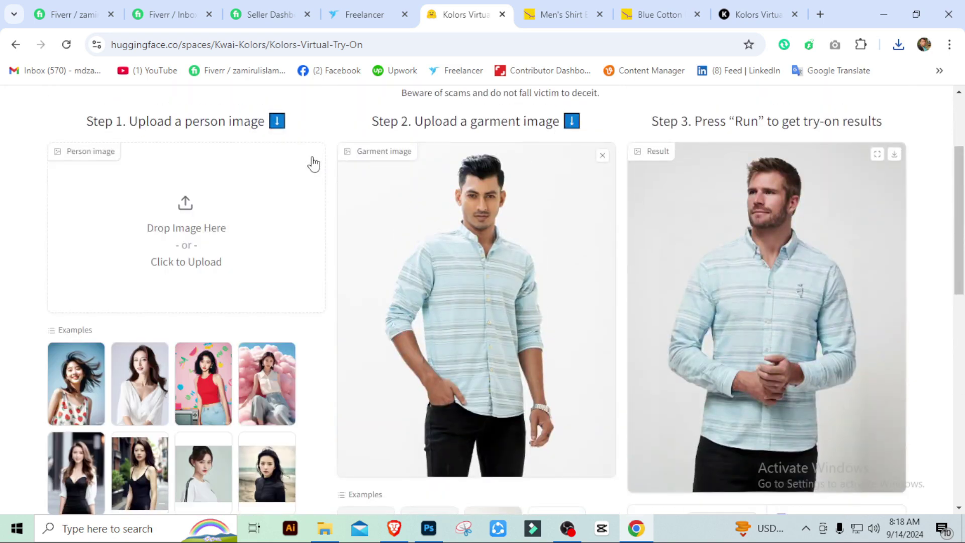
left_click(603, 156)
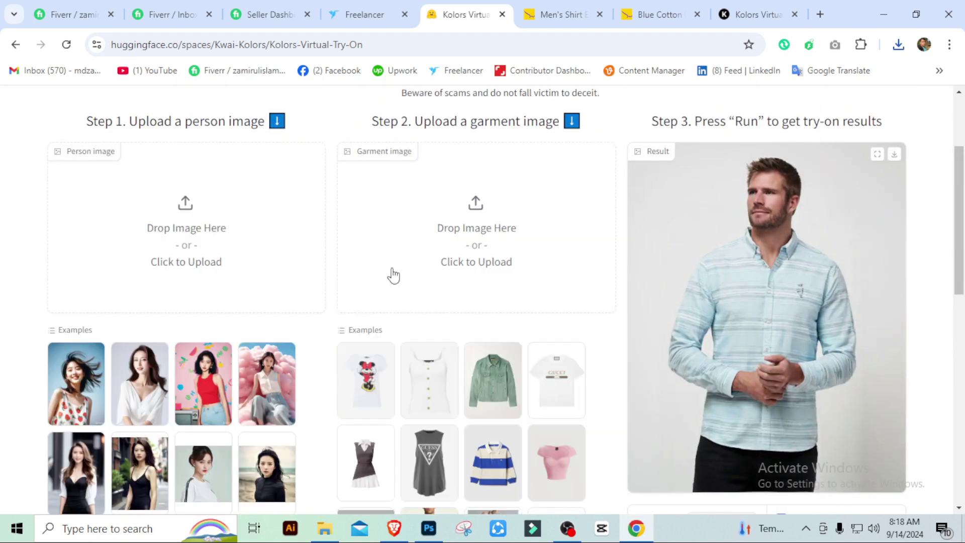
left_click(66, 44)
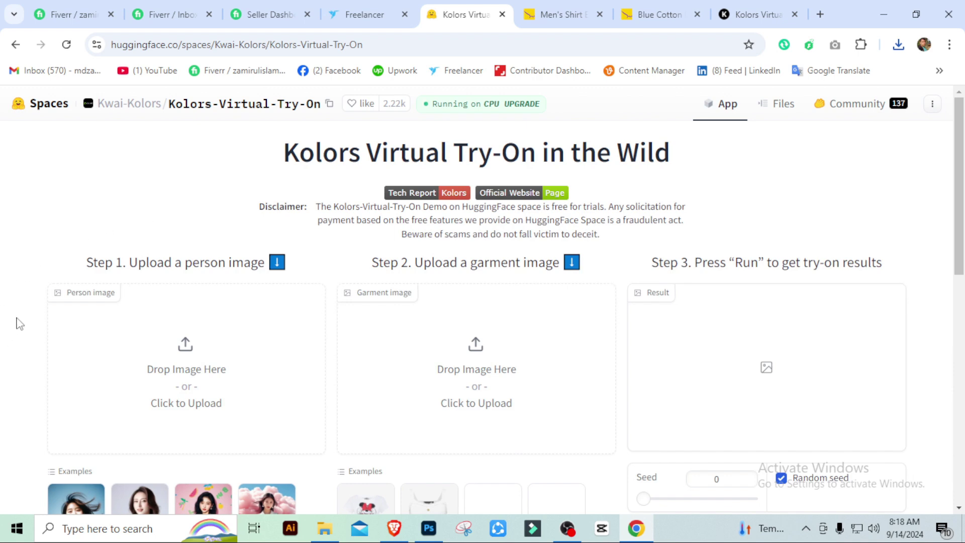
scroll(20, 323, "down", 3)
scroll(20, 323, "up", 1)
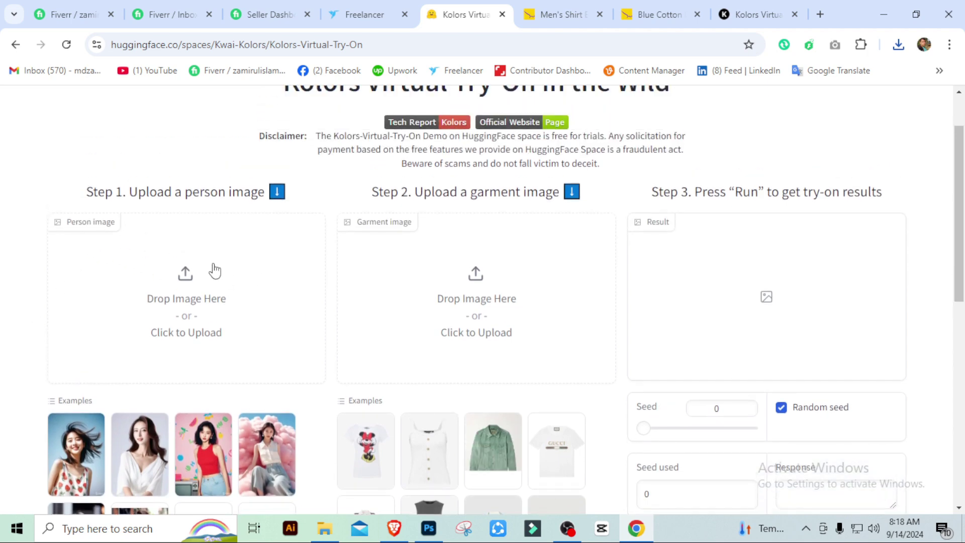
Step: Upload style1.1.png as the person image and the downloaded photo of the dark blue checked shirt as the garment image
left_click(183, 275)
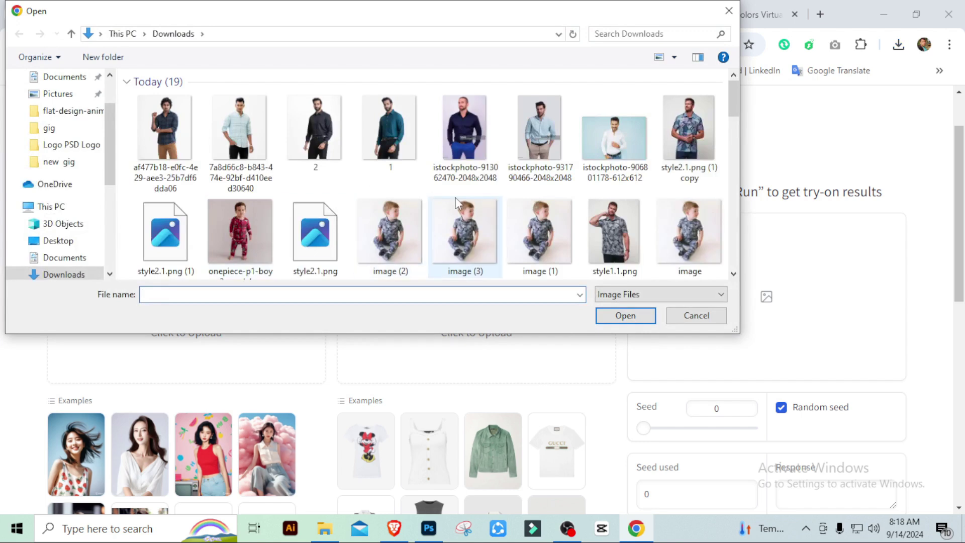
double_click(615, 240)
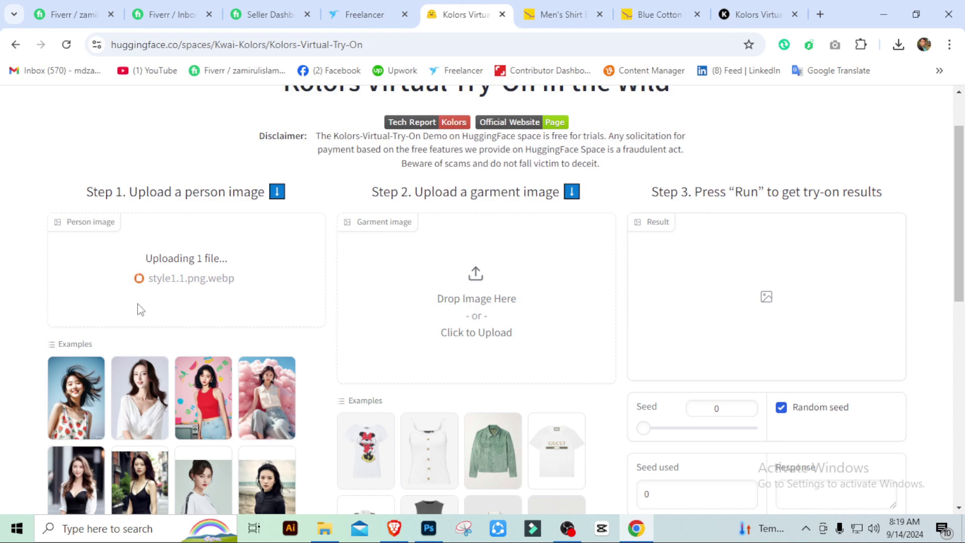
left_click(483, 290)
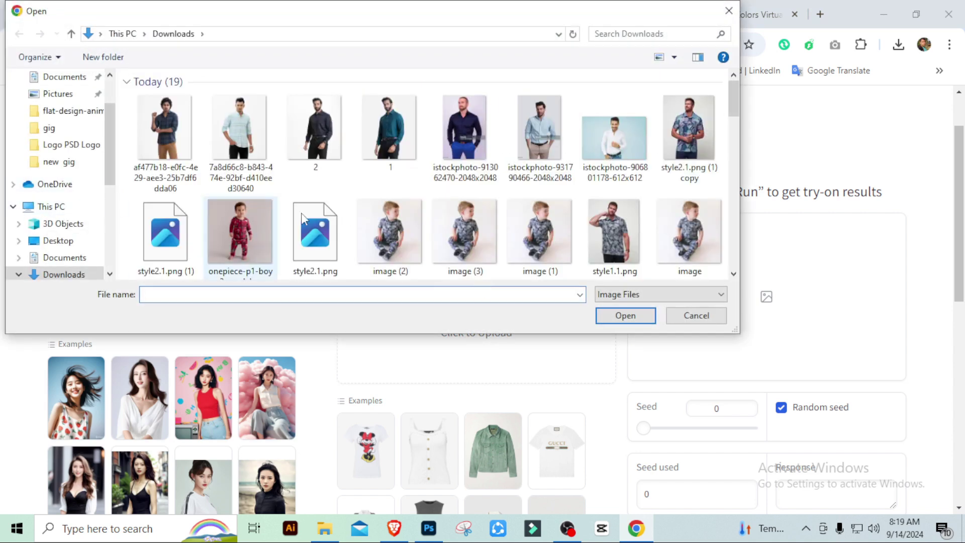
double_click(160, 123)
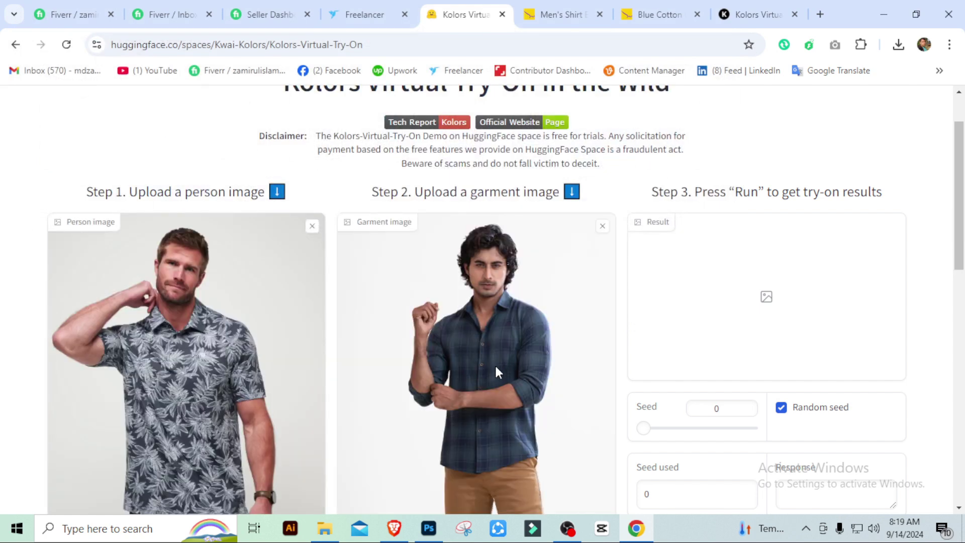
scroll(496, 372, "down", 1)
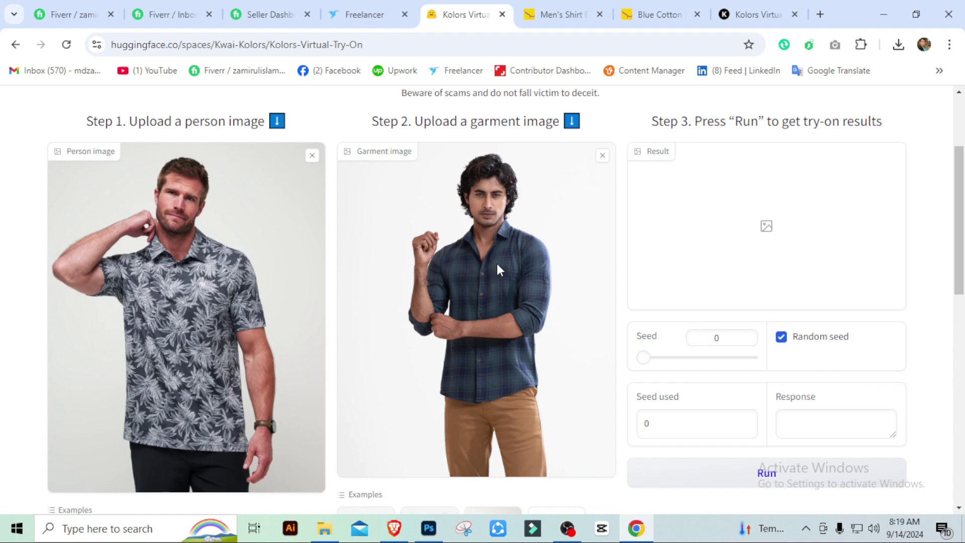
Step: Switch to the Le Reve store page and browse the men's shirts as possible garments
left_click(559, 12)
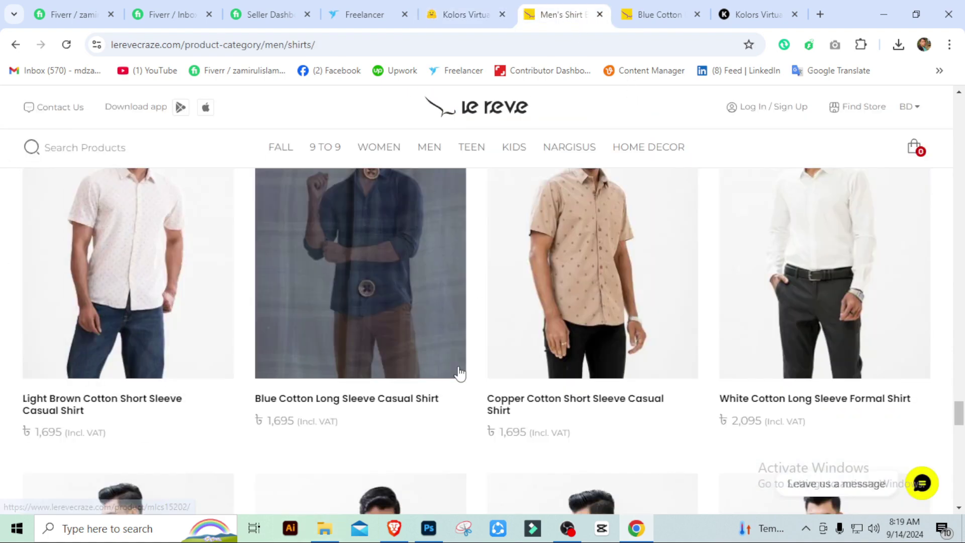
scroll(460, 371, "up", 4)
scroll(460, 371, "up", 5)
scroll(460, 372, "down", 6)
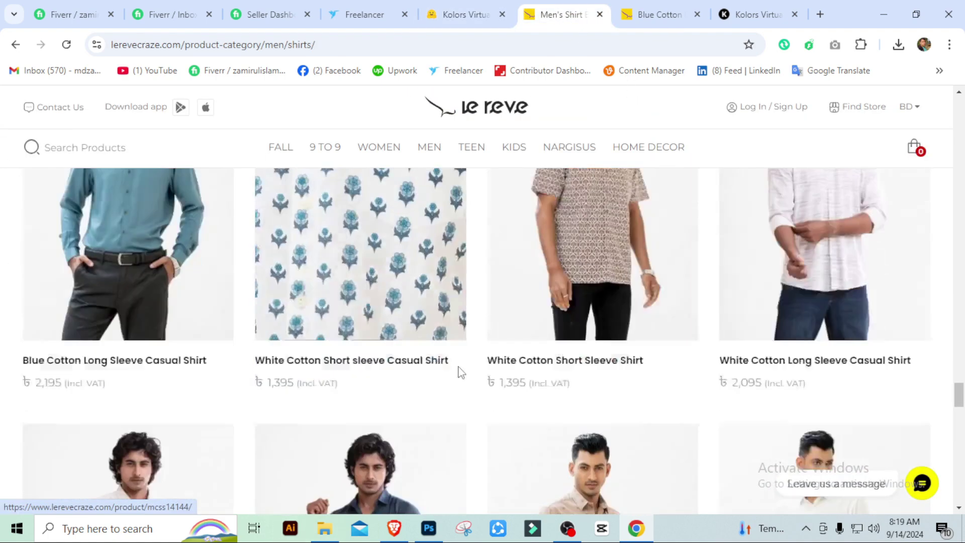
scroll(459, 373, "down", 6)
scroll(460, 374, "up", 14)
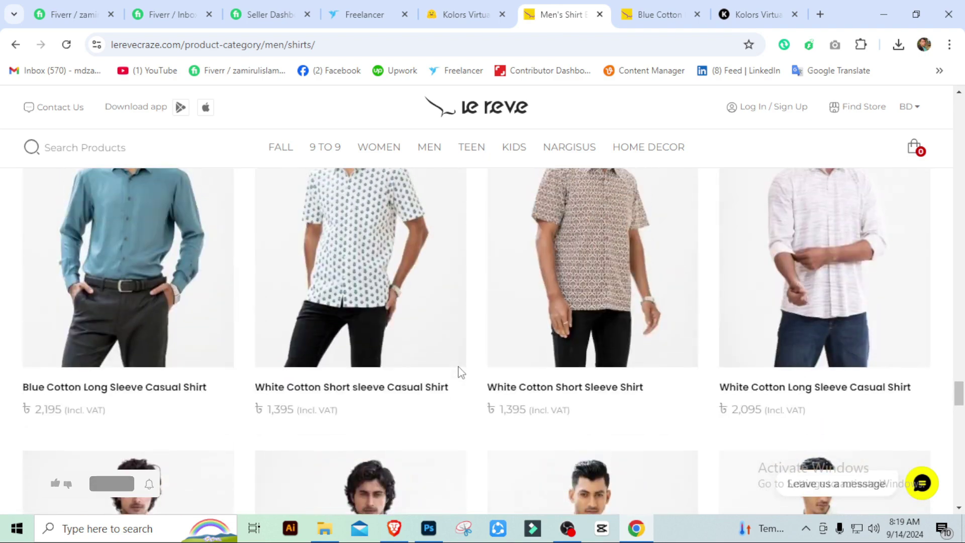
scroll(460, 371, "down", 15)
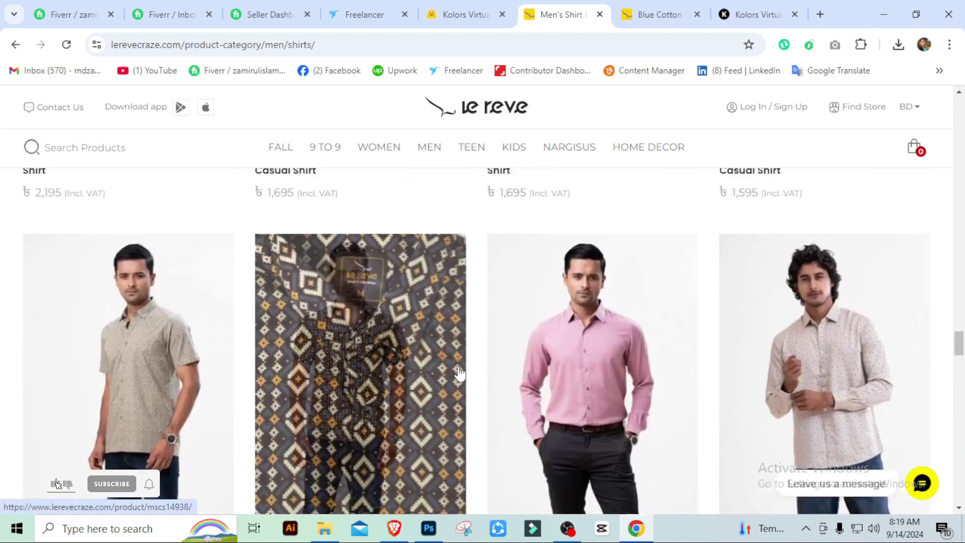
scroll(460, 374, "down", 3)
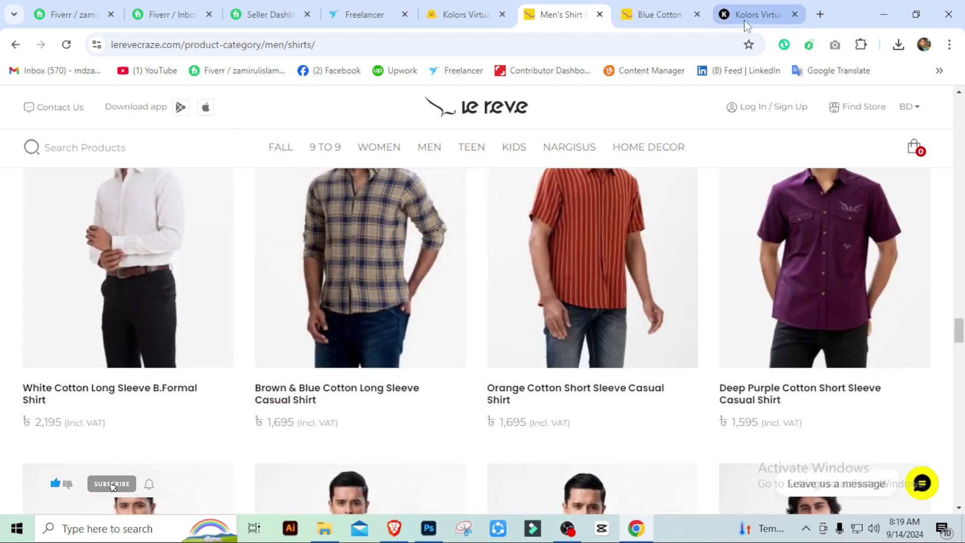
Step: Return to the Hugging Face Kolors space and run the try-on with the uploaded person and garment images
left_click(748, 16)
left_click(462, 14)
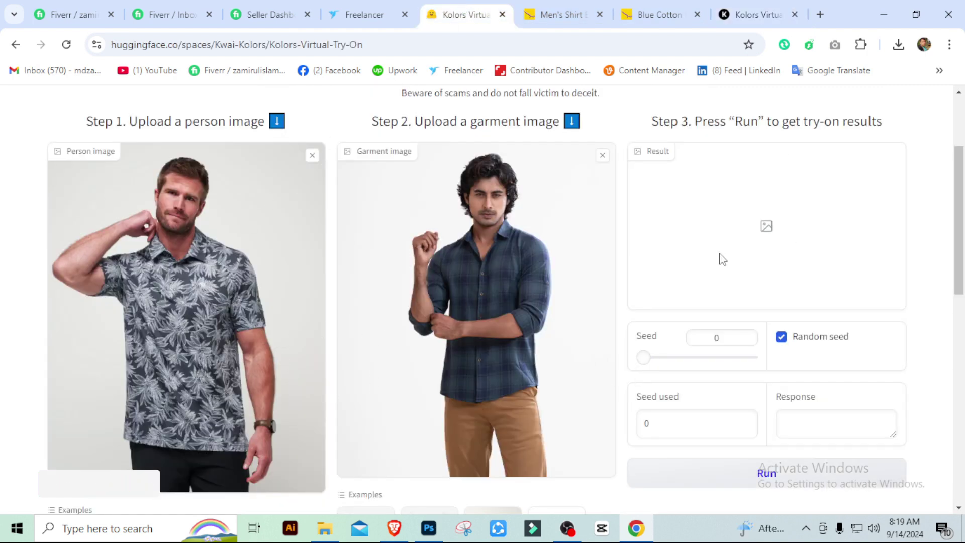
scroll(719, 258, "down", 1)
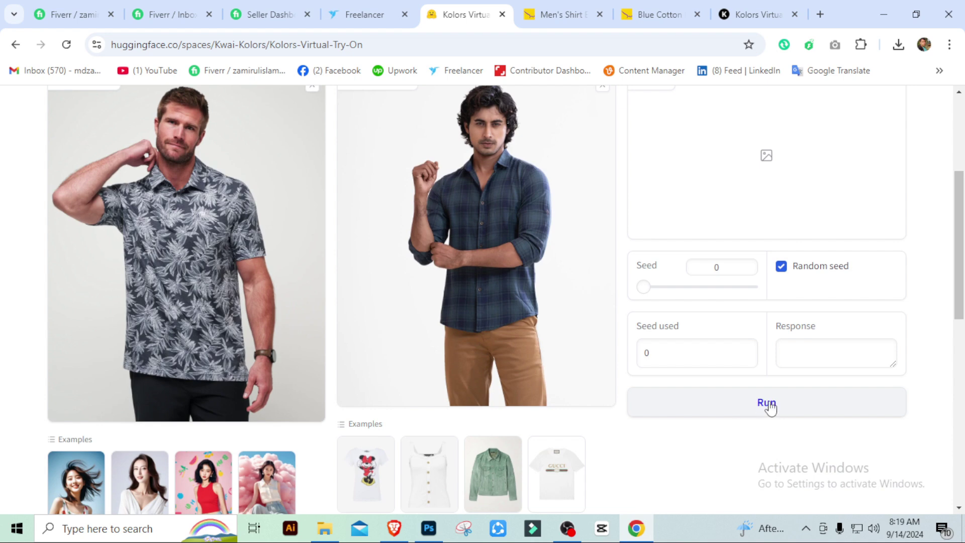
left_click(769, 408)
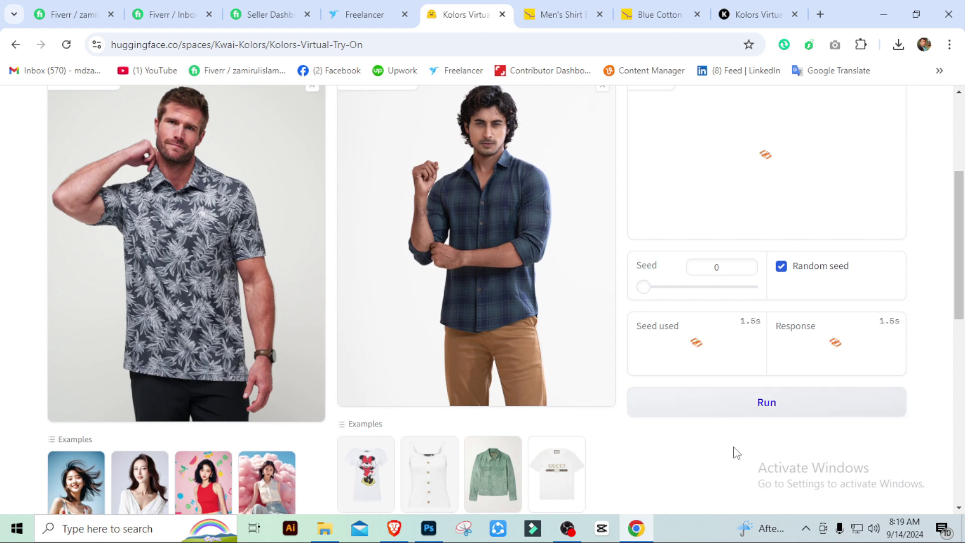
scroll(737, 453, "up", 3)
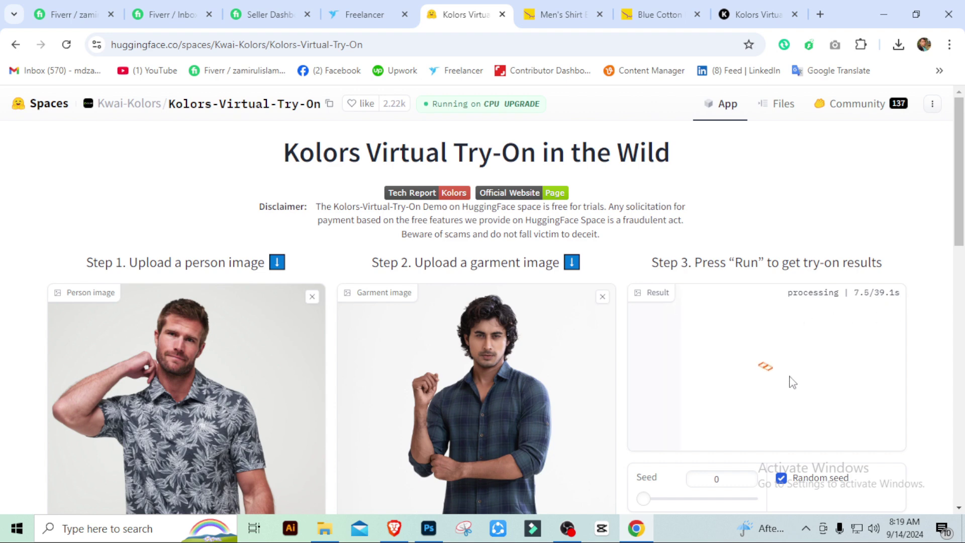
scroll(792, 382, "down", 1)
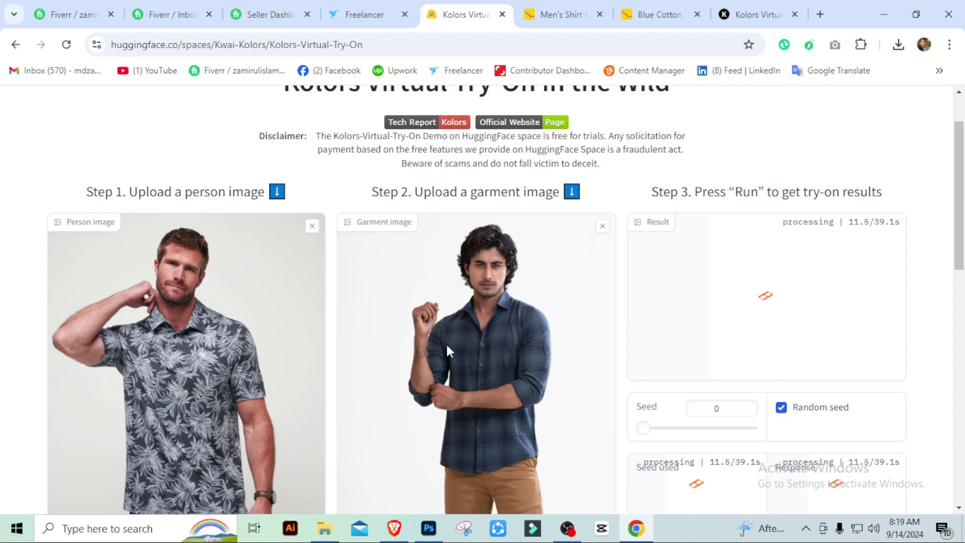
Step: Look through the Le Reve men's shirt listing up to its beginning for other garment options while the try-on processes
left_click(554, 12)
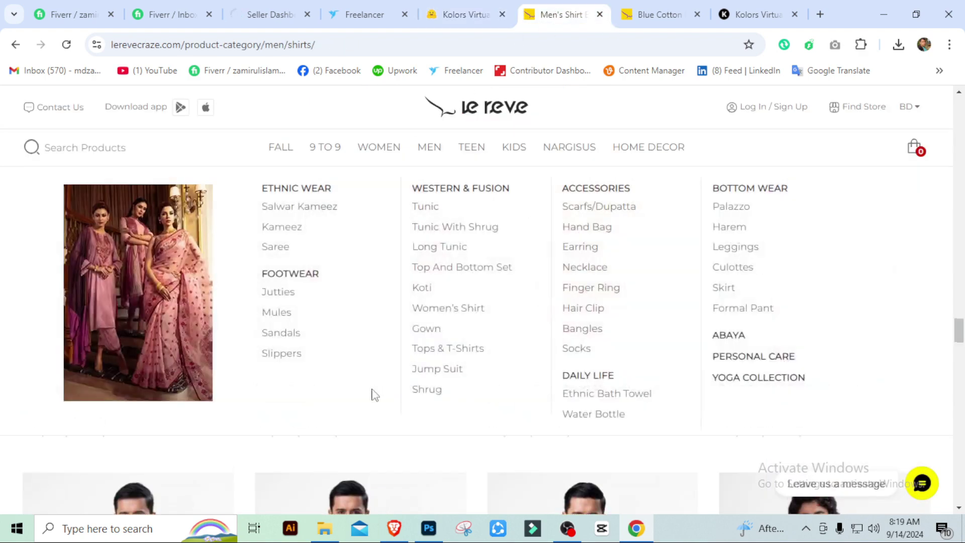
scroll(375, 396, "up", 5)
scroll(944, 356, "up", 6)
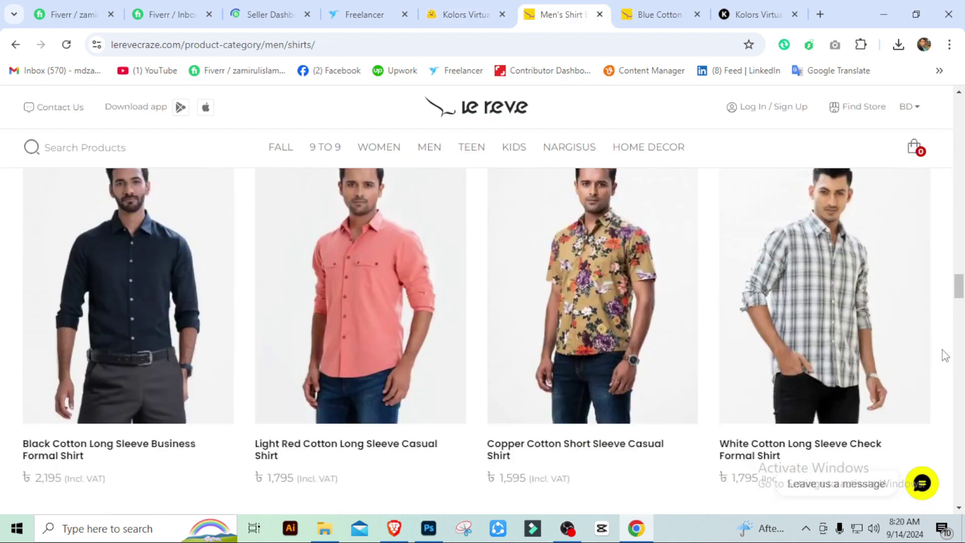
scroll(945, 356, "up", 10)
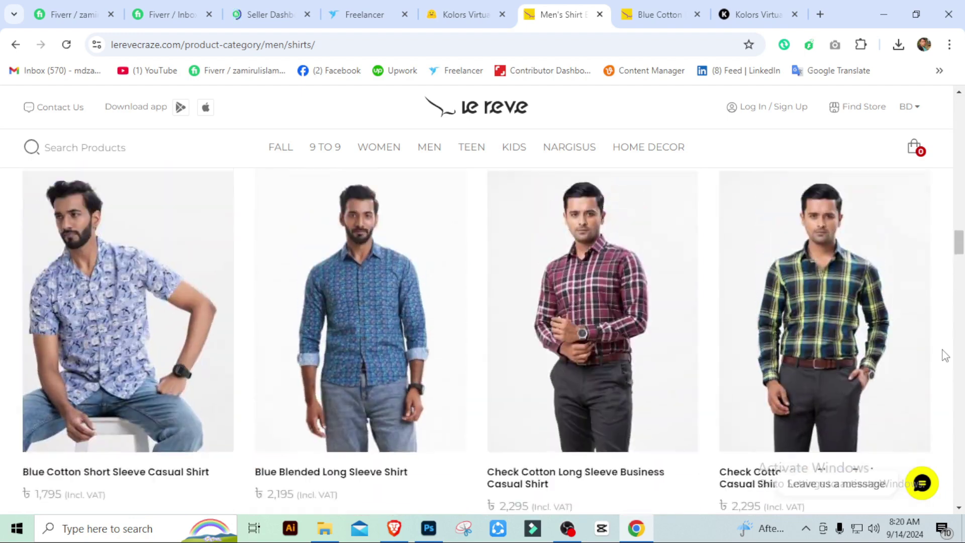
scroll(945, 355, "up", 2)
scroll(945, 355, "up", 8)
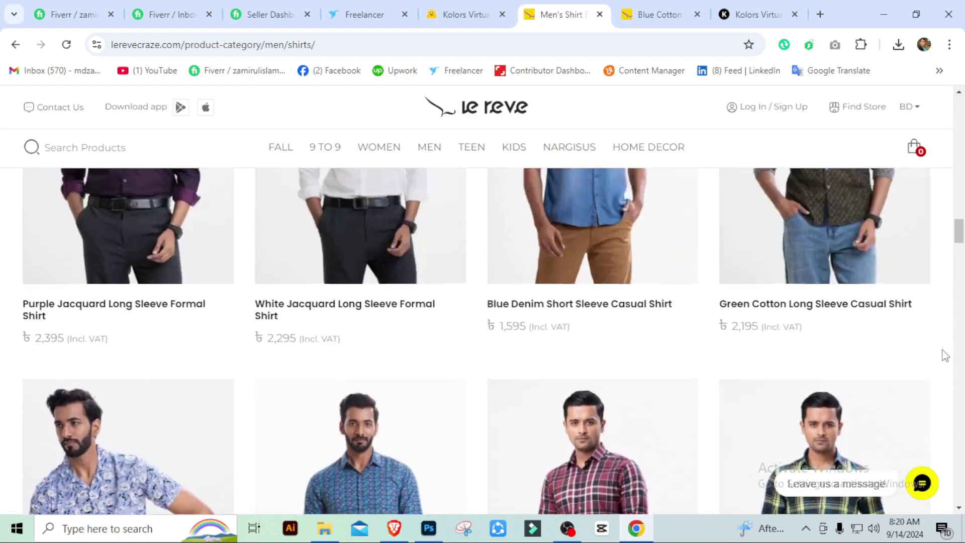
scroll(944, 356, "up", 10)
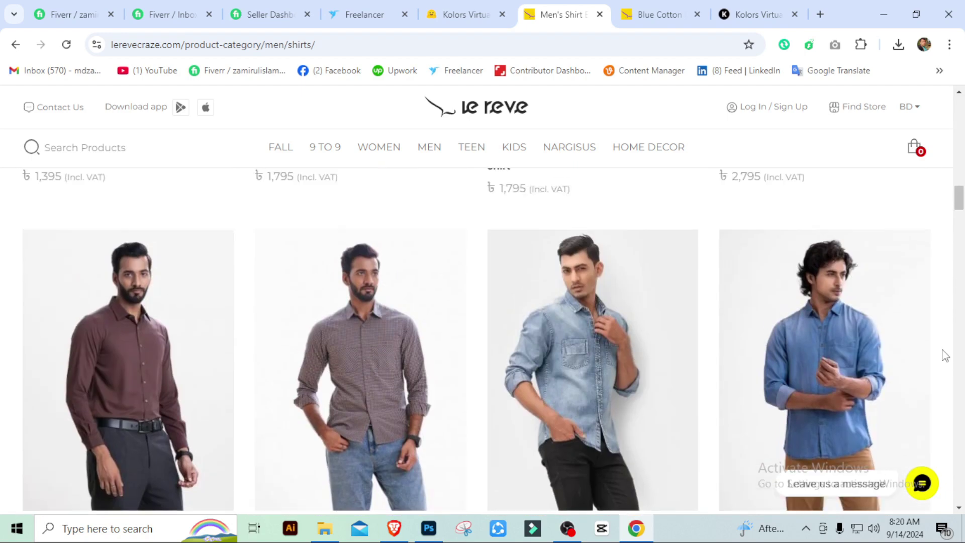
scroll(945, 355, "up", 10)
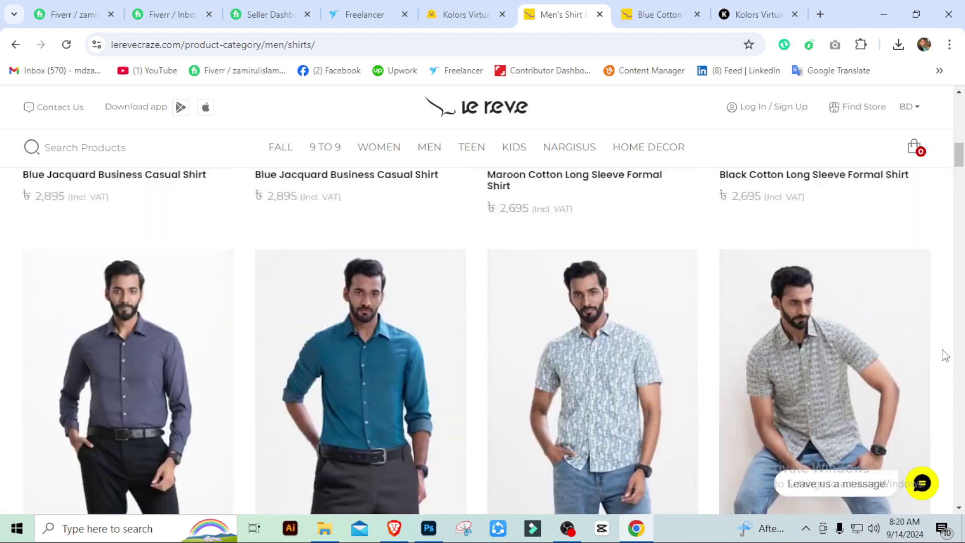
scroll(945, 356, "up", 5)
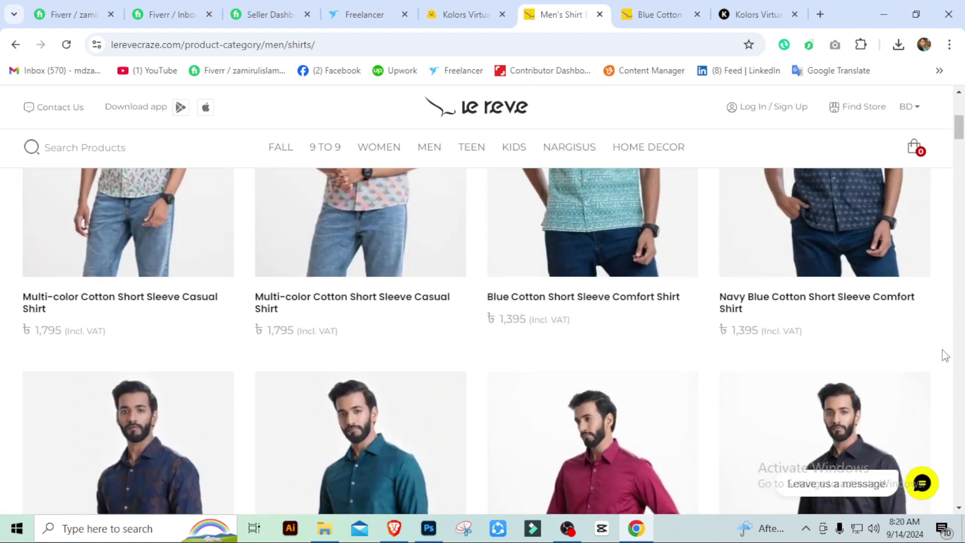
scroll(945, 356, "down", 8)
scroll(944, 355, "down", 10)
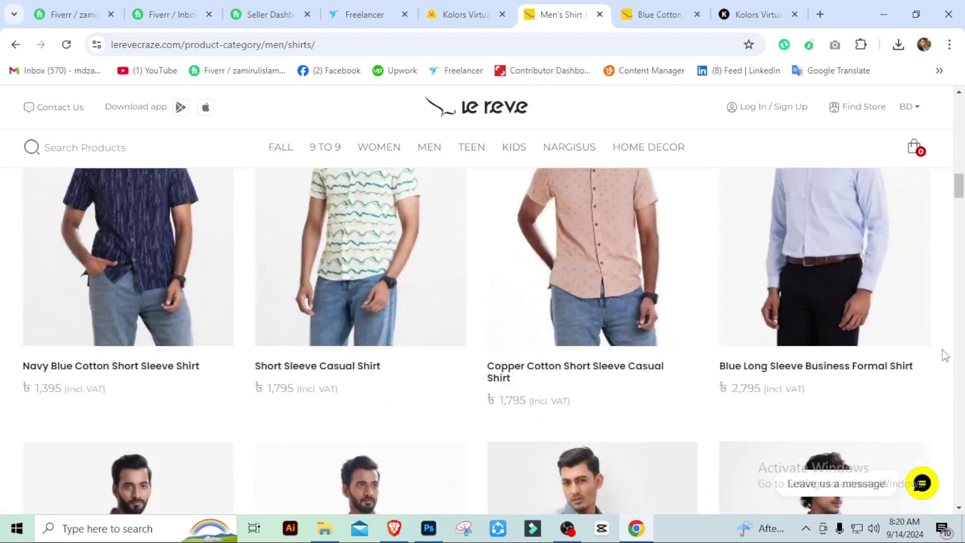
scroll(344, 335, "up", 3)
scroll(343, 335, "up", 6)
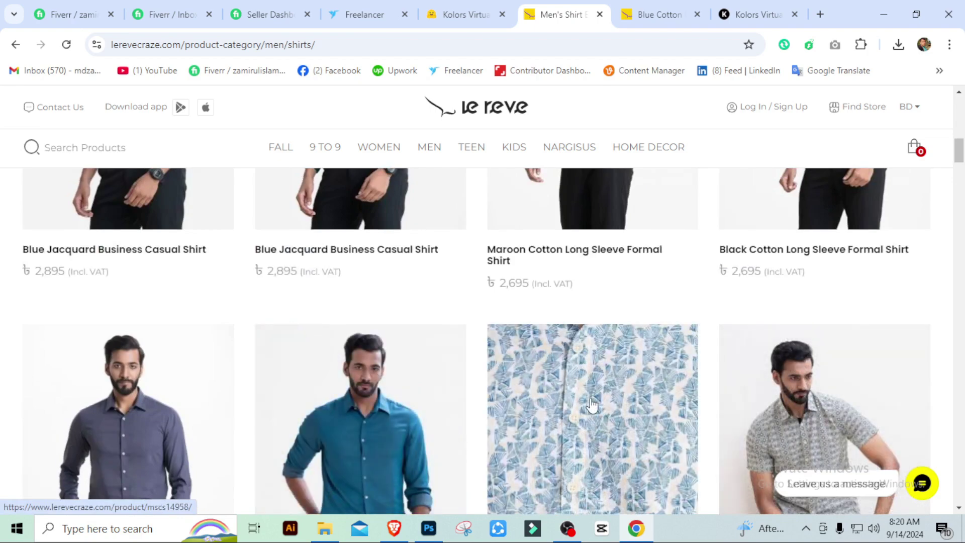
scroll(592, 404, "up", 10)
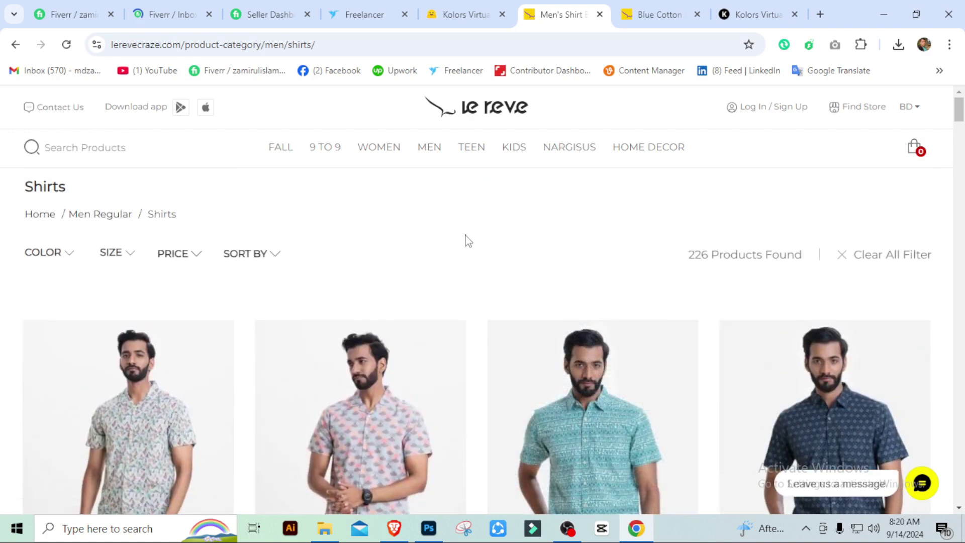
scroll(472, 274, "down", 10)
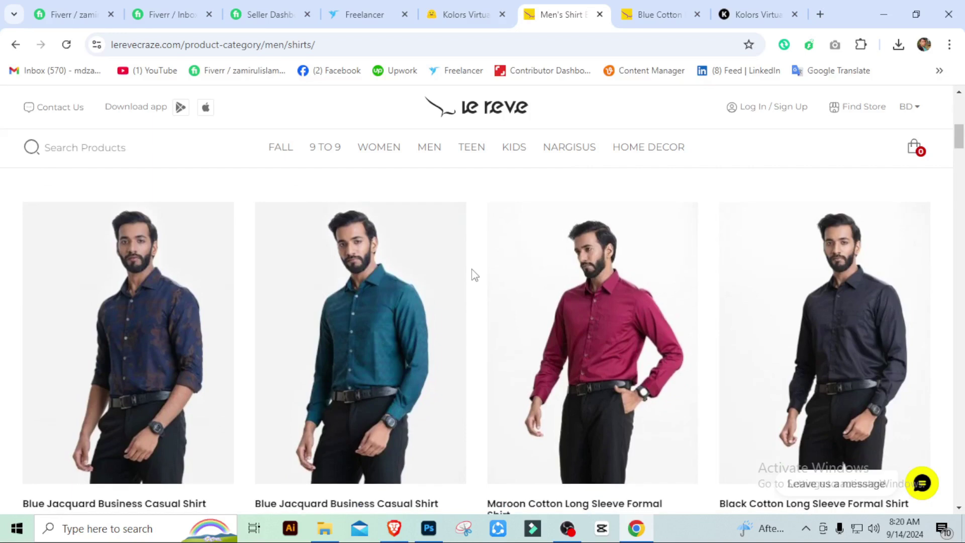
Step: Go back to the Hugging Face Kolors space and examine the try-on result against the person and garment images
left_click(455, 5)
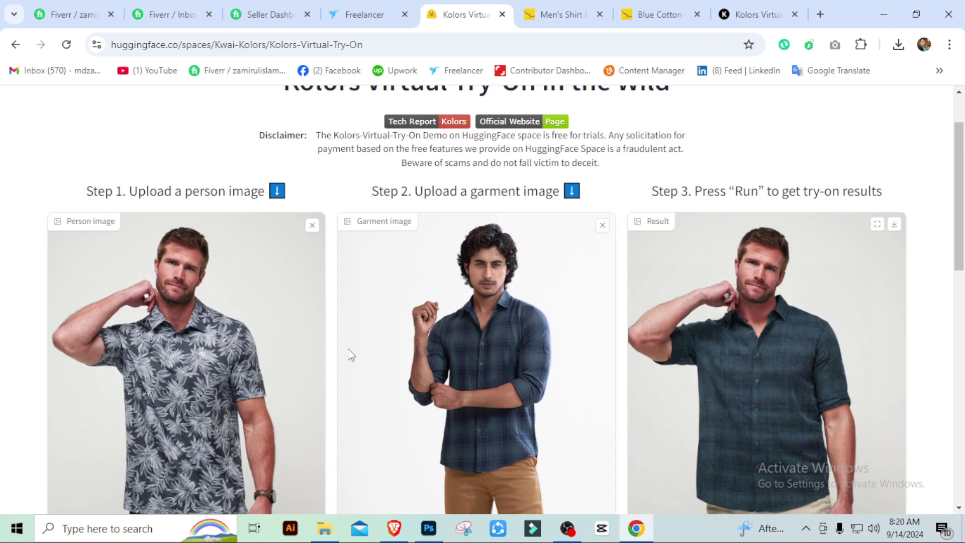
scroll(352, 355, "down", 1)
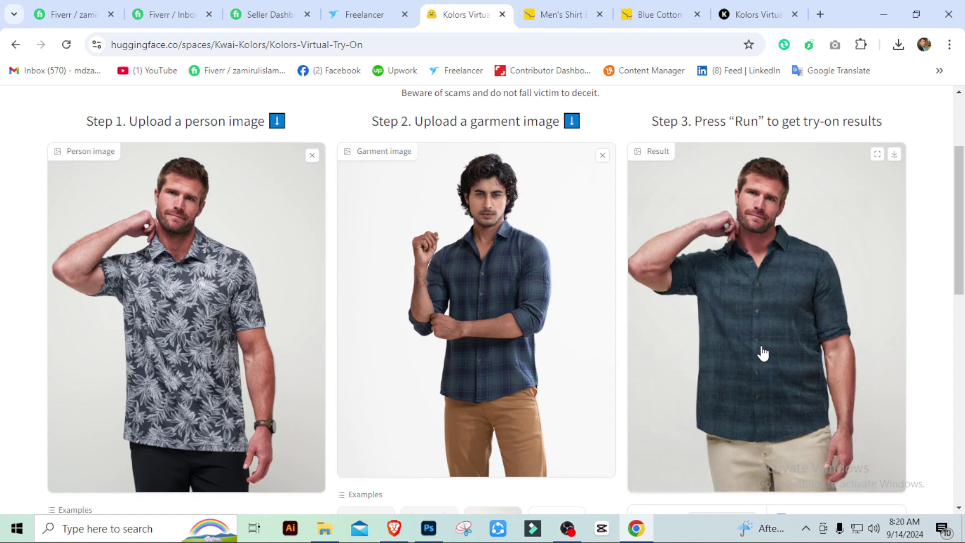
scroll(760, 351, "down", 1)
scroll(197, 258, "up", 1)
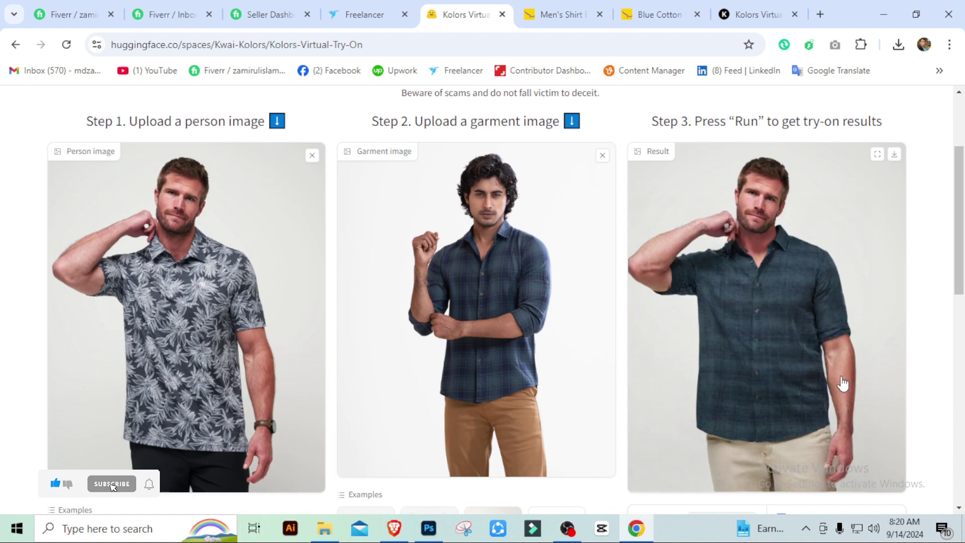
scroll(402, 334, "down", 6)
scroll(402, 334, "up", 5)
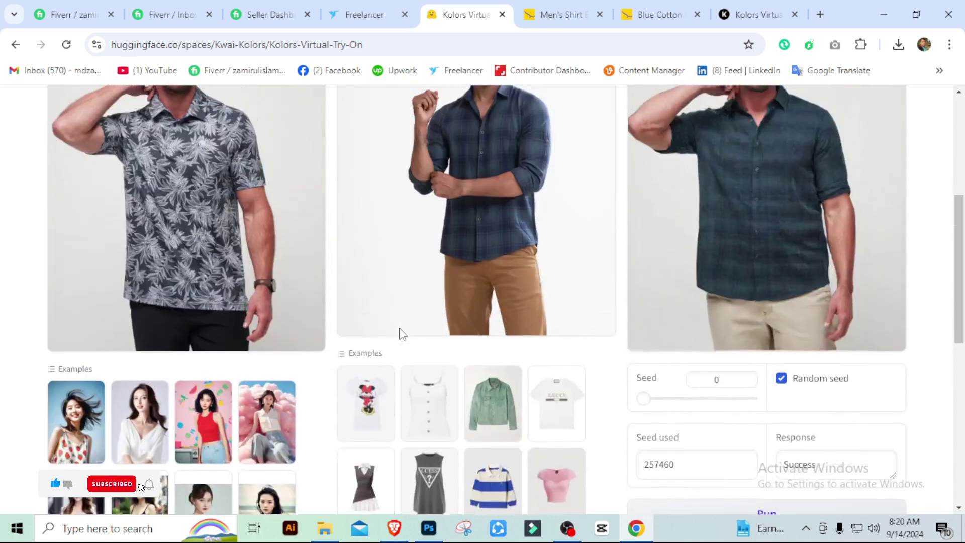
scroll(402, 334, "down", 6)
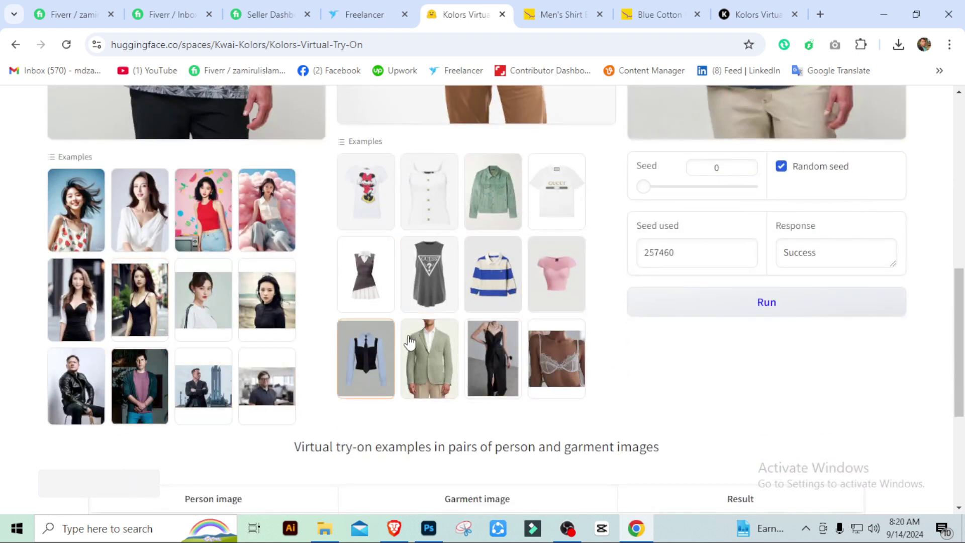
Step: Replace the garment image with "style2.1.png (1) copy" from Downloads and run the try-on again
scroll(409, 341, "up", 6)
left_click(602, 155)
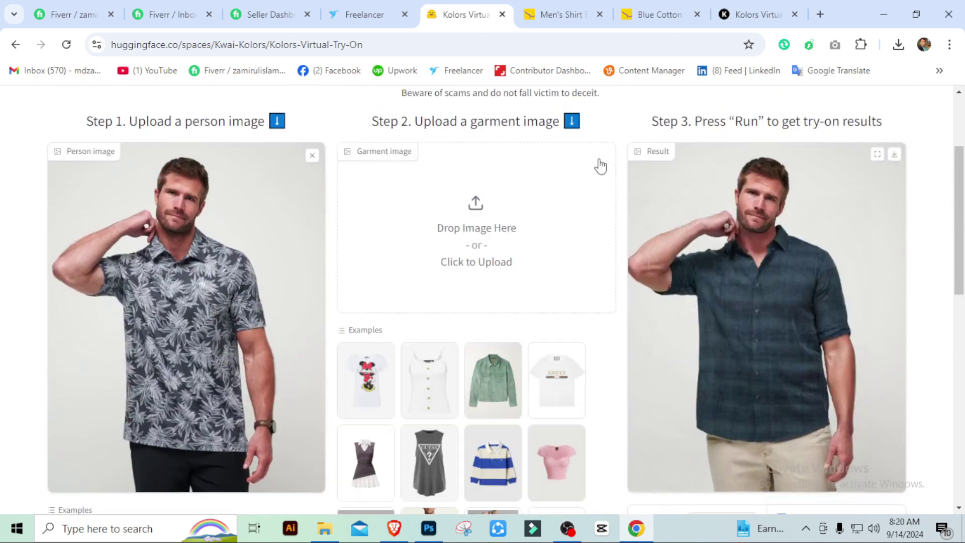
left_click(482, 198)
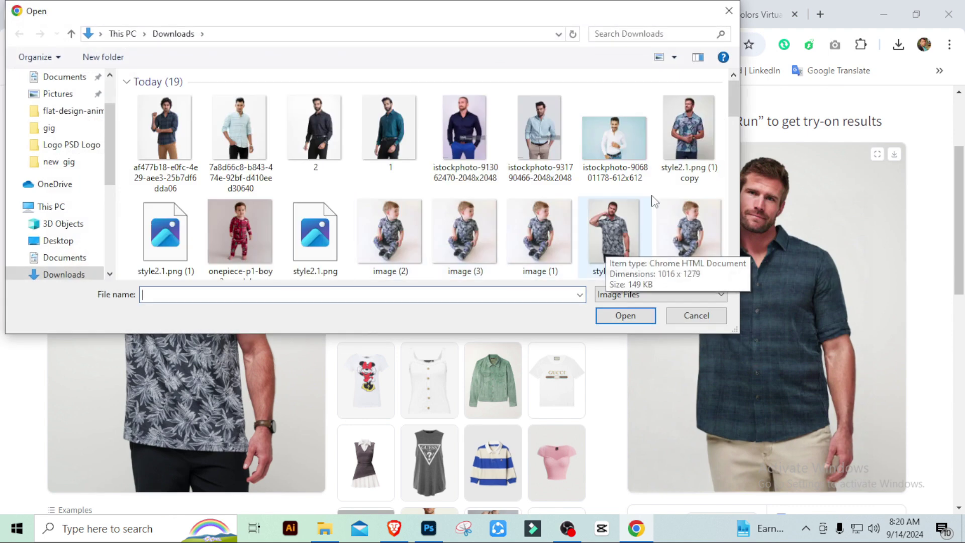
left_click(681, 135)
left_click(625, 316)
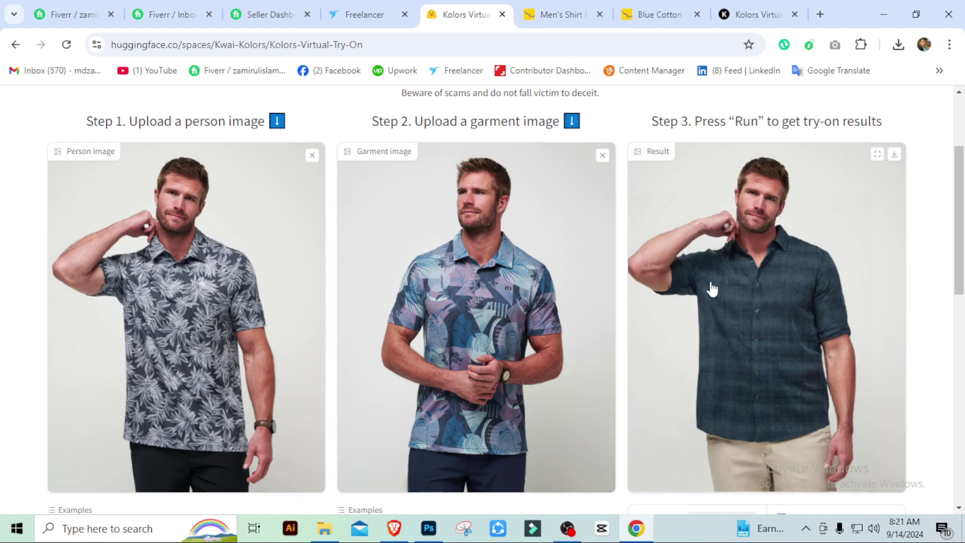
scroll(654, 295, "down", 7)
left_click(764, 306)
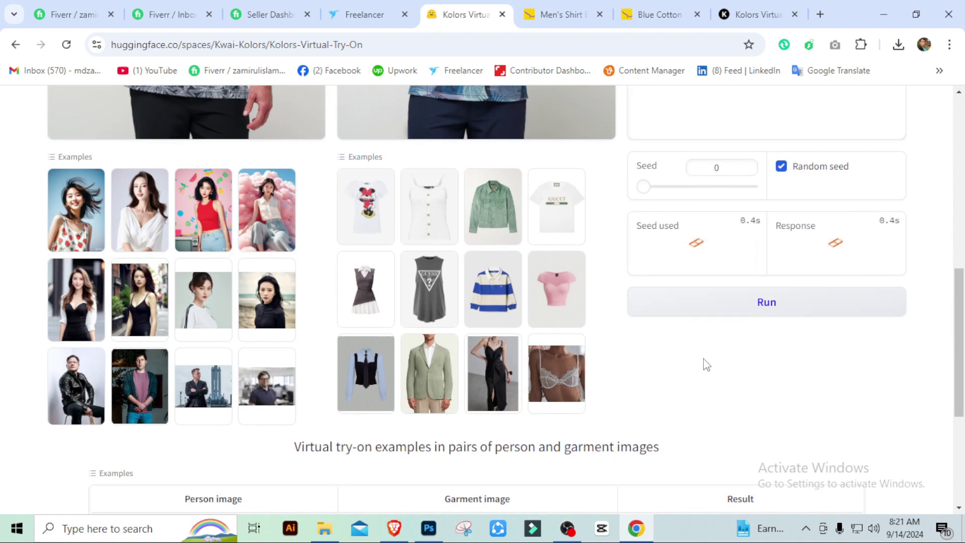
Step: Review the person and garment images and the space's title, Kolors Virtual Try-On in the Wild, while the try-on processes
scroll(703, 365, "up", 6)
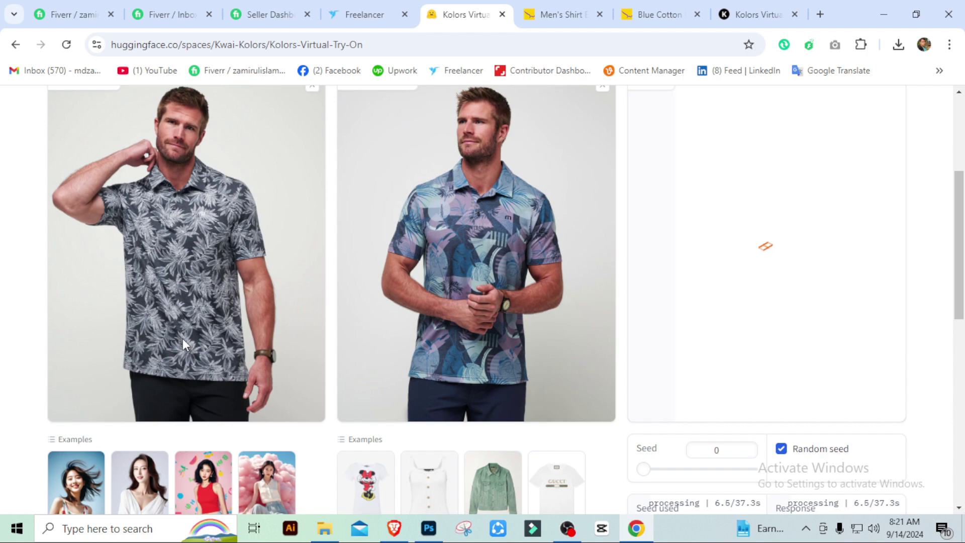
scroll(441, 294, "up", 2)
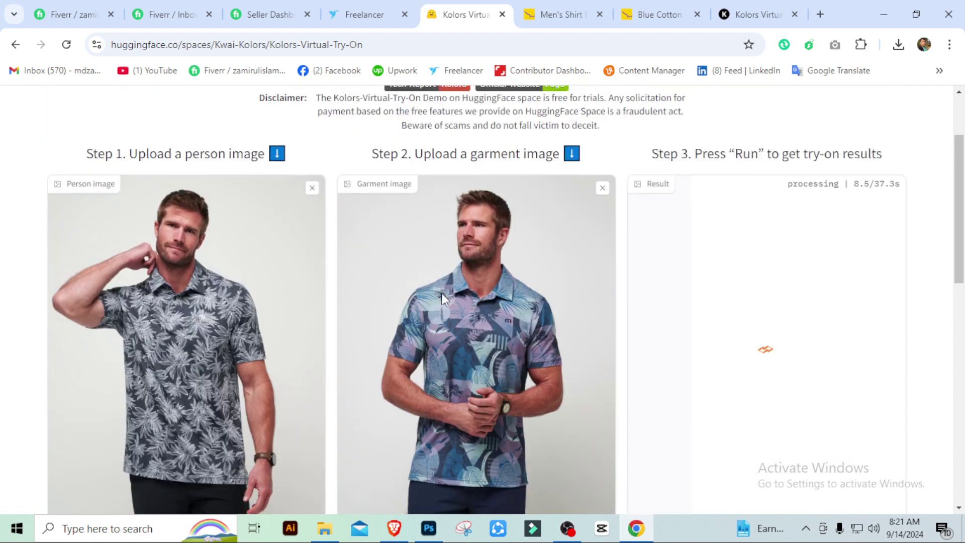
scroll(442, 294, "down", 2)
scroll(442, 293, "up", 2)
scroll(442, 294, "up", 2)
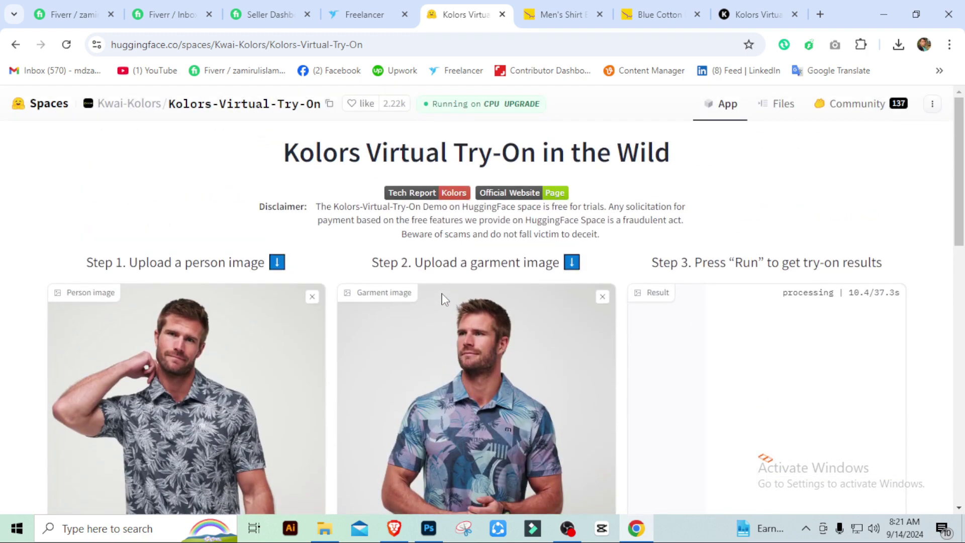
left_click_drag(289, 156, 714, 162)
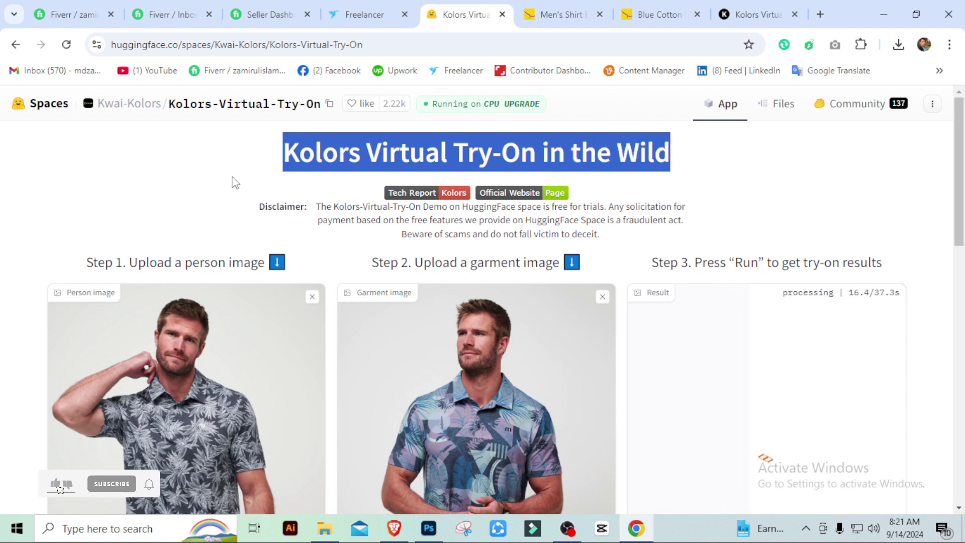
scroll(232, 181, "down", 3)
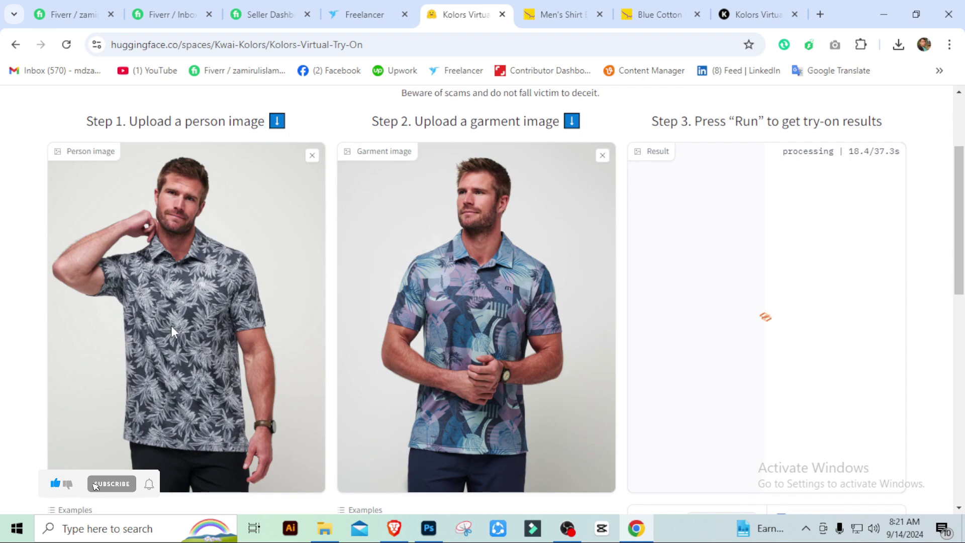
scroll(171, 322, "up", 3)
left_click(220, 176)
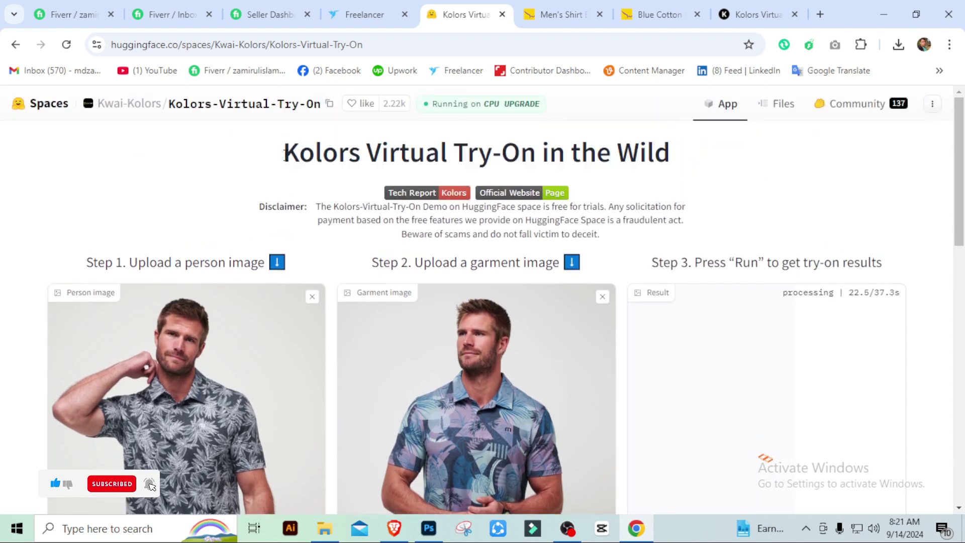
left_click_drag(284, 153, 477, 152)
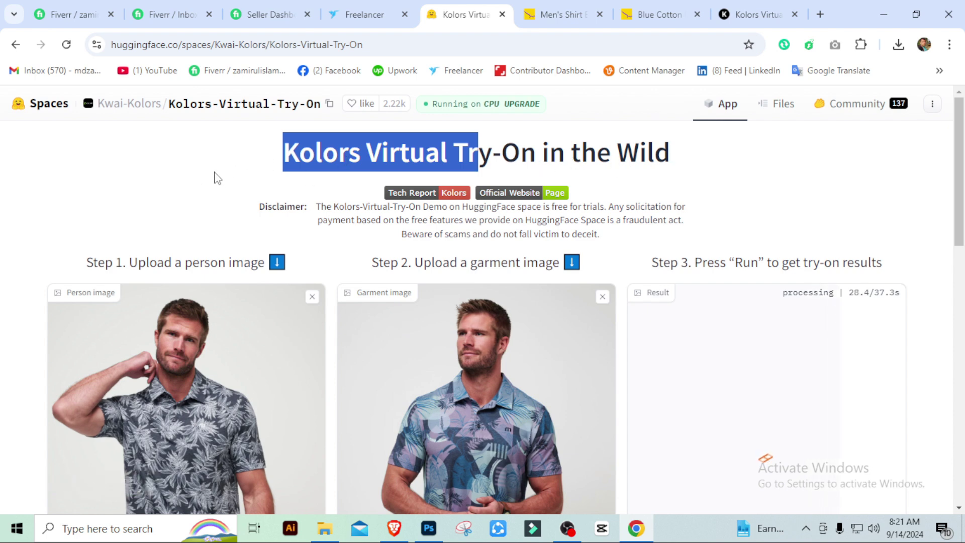
left_click_drag(283, 166, 462, 165)
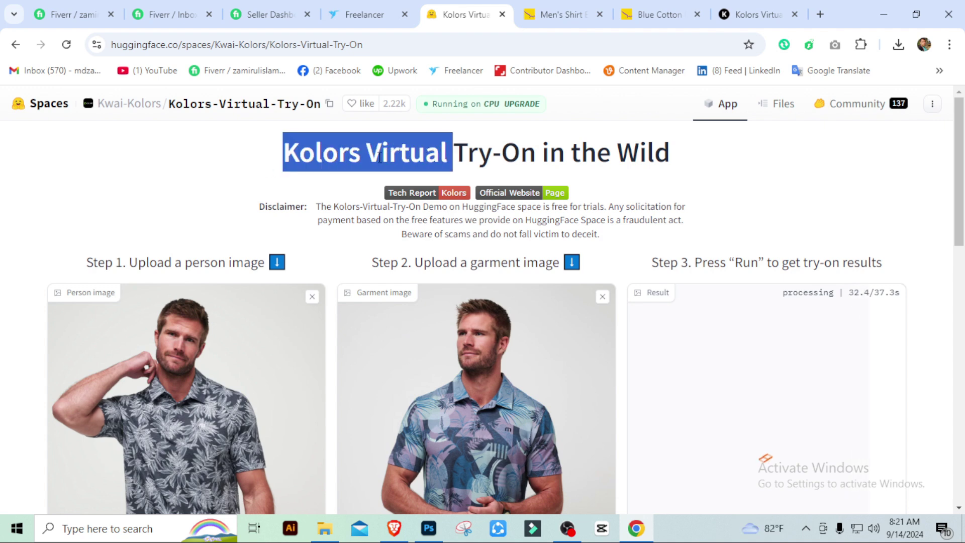
Step: Compare the try-on result with the person and garment images, and look through the example pairs further down the page
scroll(311, 196, "down", 3)
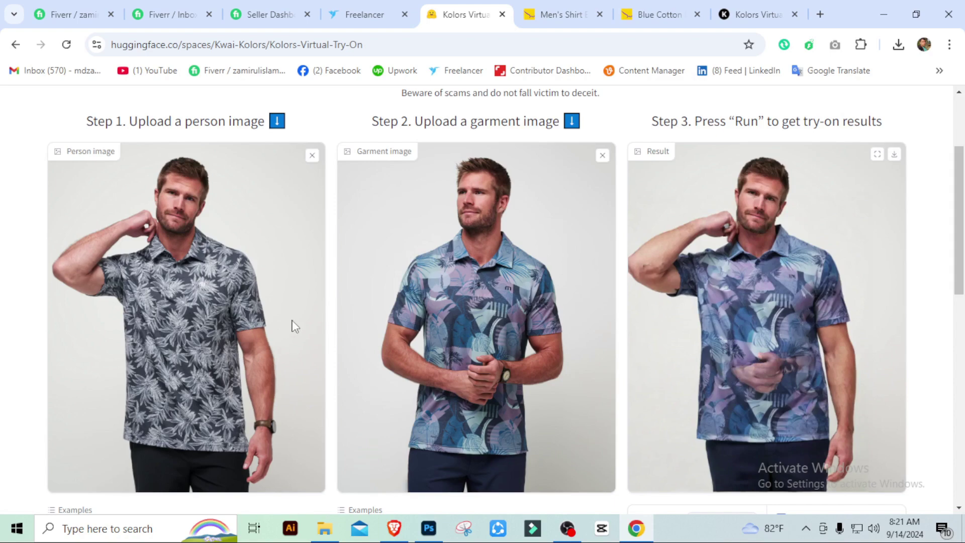
scroll(295, 327, "down", 4)
scroll(295, 326, "up", 9)
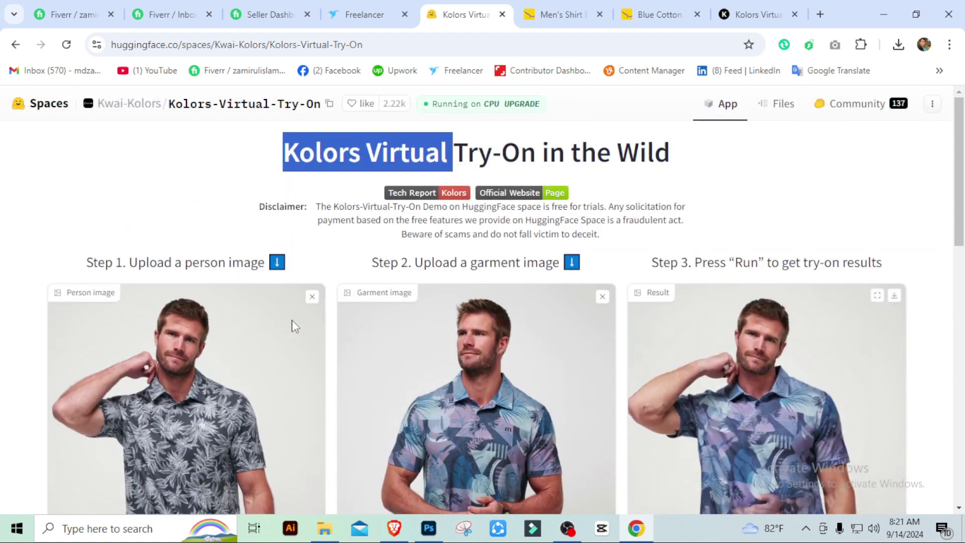
scroll(295, 327, "down", 1)
scroll(295, 326, "down", 11)
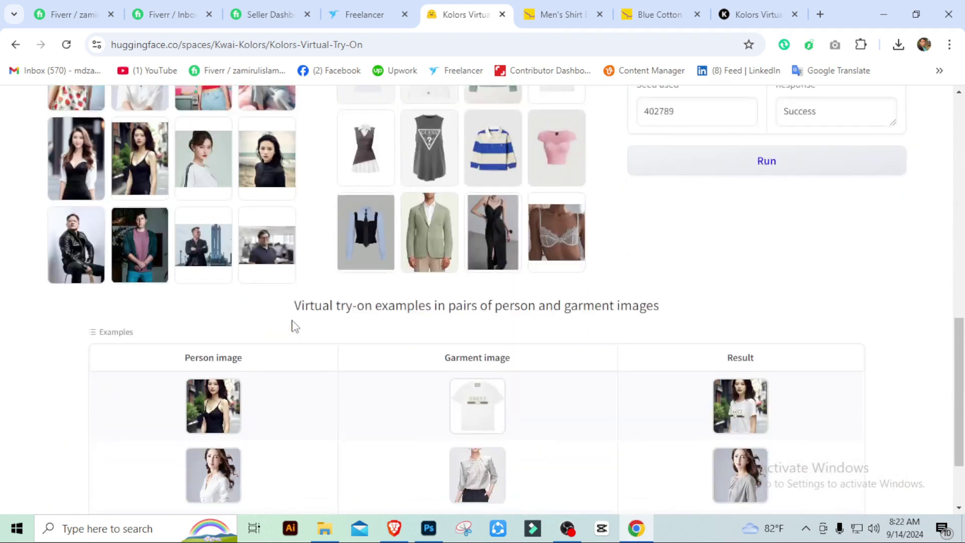
Step: Replace the garment image with the green blazer from the garment examples and run the try-on again
scroll(295, 326, "up", 8)
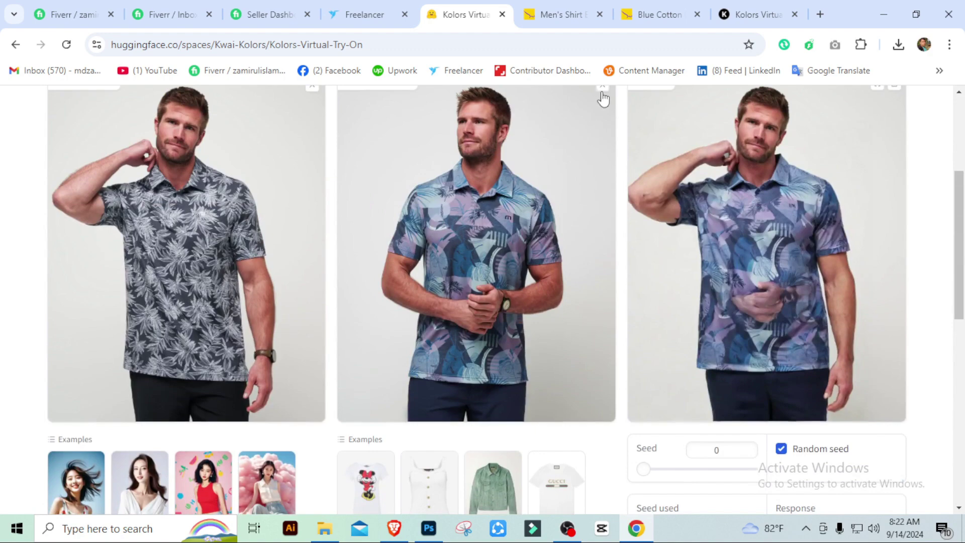
left_click(602, 87)
scroll(502, 196, "down", 3)
left_click(429, 334)
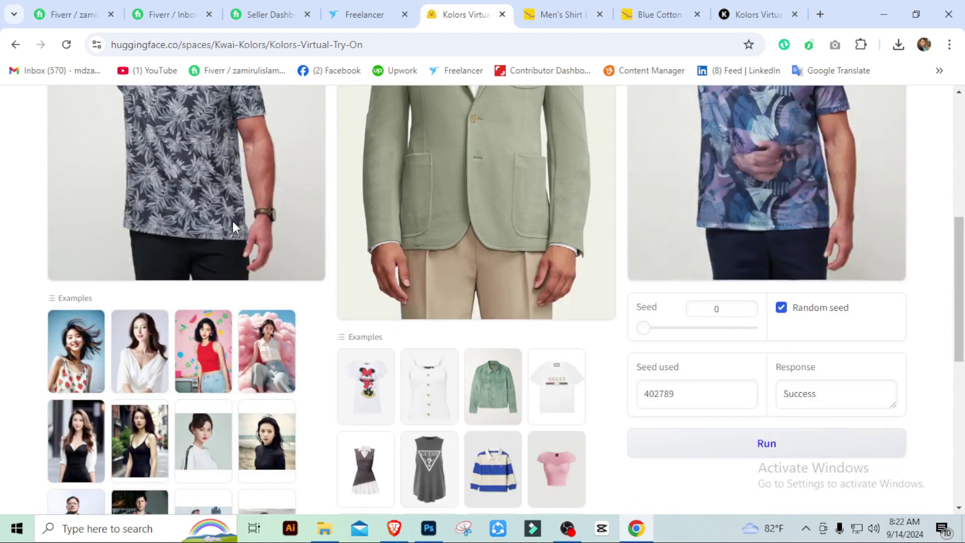
scroll(397, 252, "up", 4)
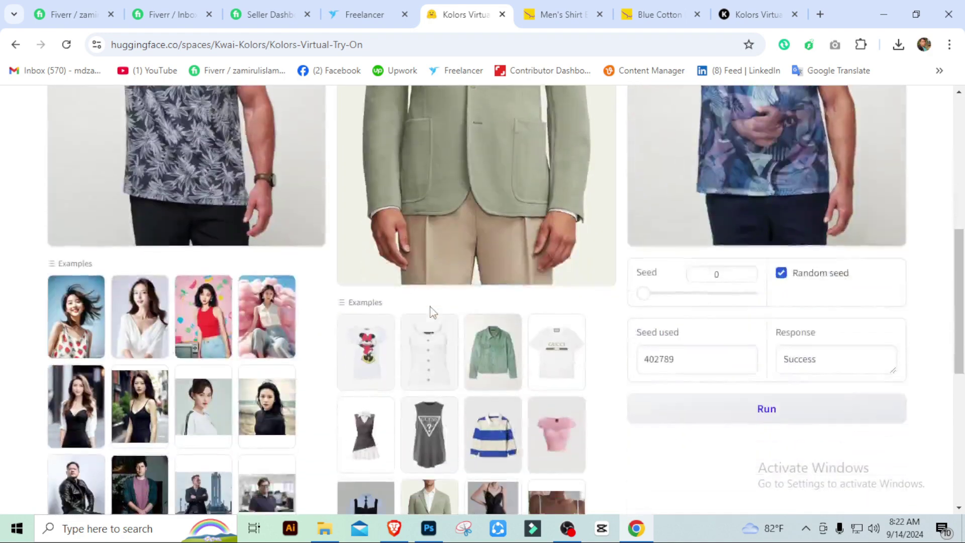
scroll(430, 308, "down", 1)
scroll(429, 309, "up", 5)
scroll(430, 308, "down", 5)
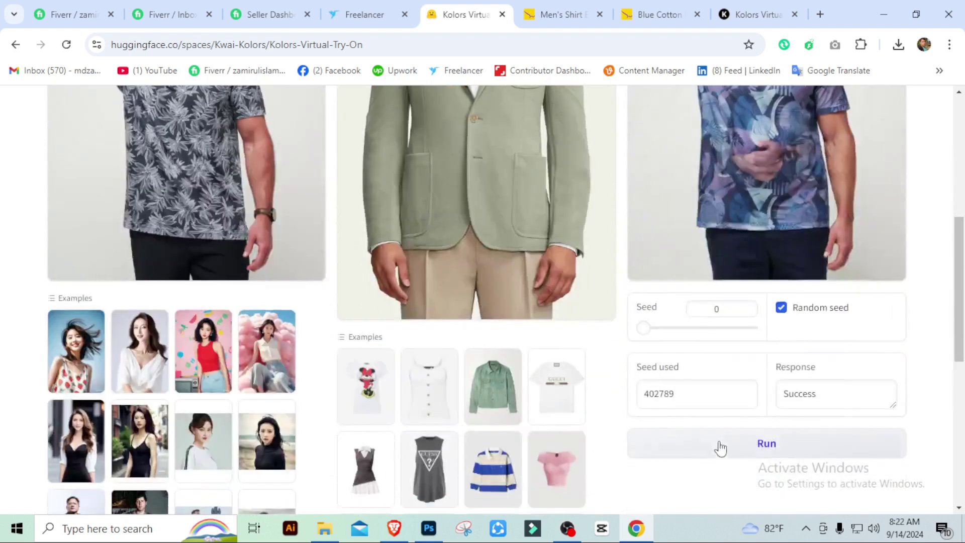
left_click(760, 443)
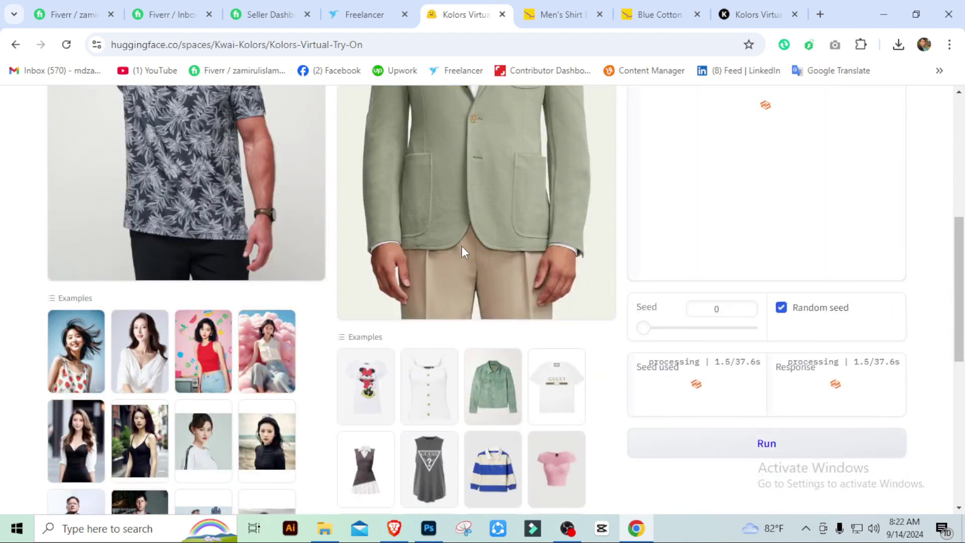
Step: Wait for the blazer try-on to process and examine its result against the person and garment images
scroll(490, 257, "up", 5)
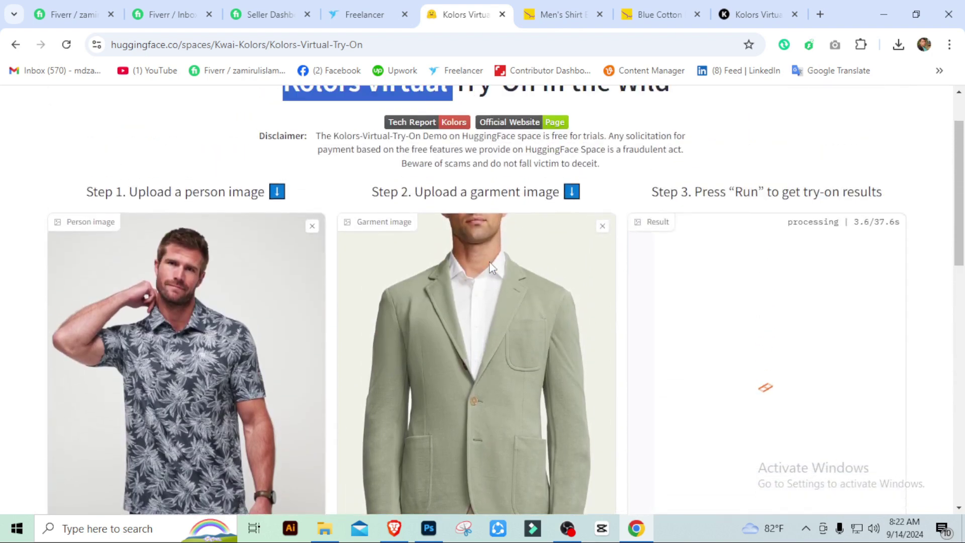
scroll(487, 279, "up", 2)
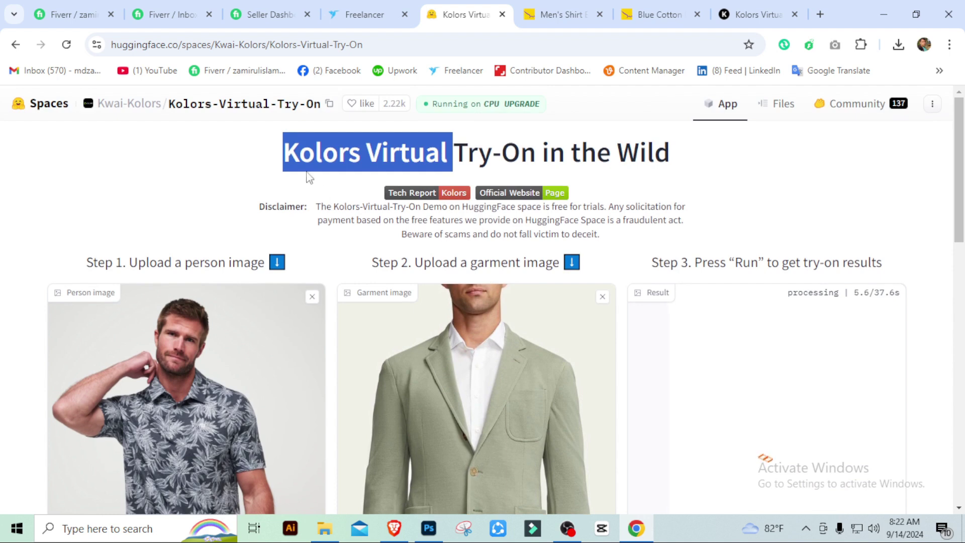
left_click_drag(283, 156, 714, 161)
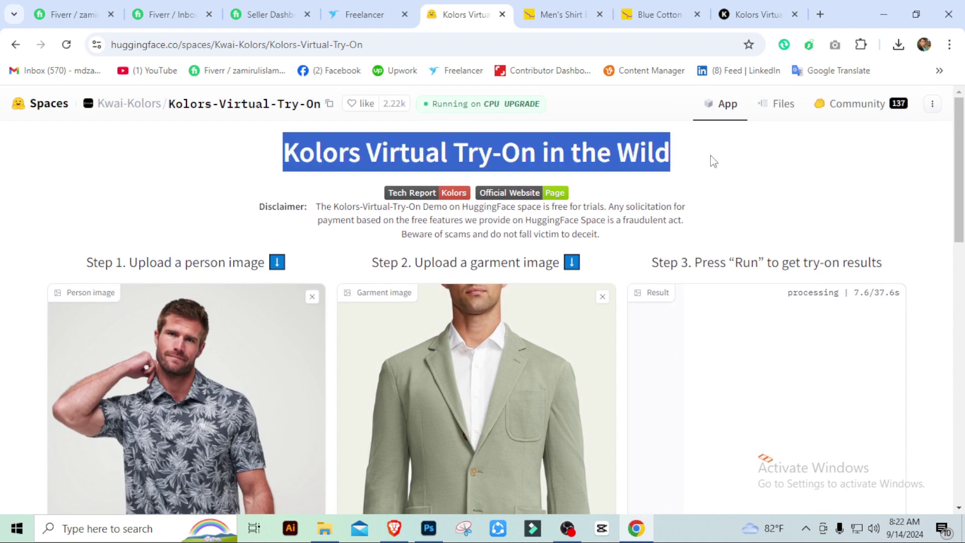
left_click(286, 157)
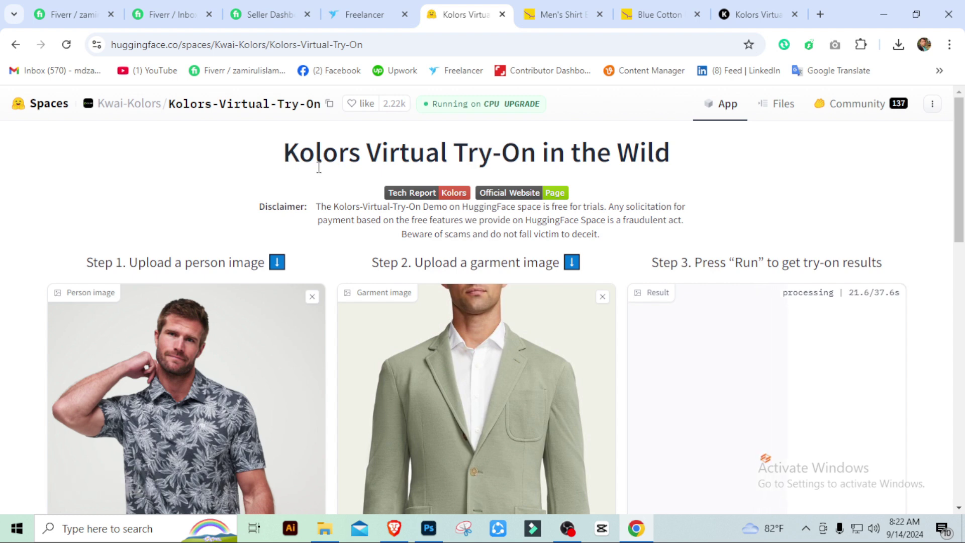
scroll(319, 168, "down", 3)
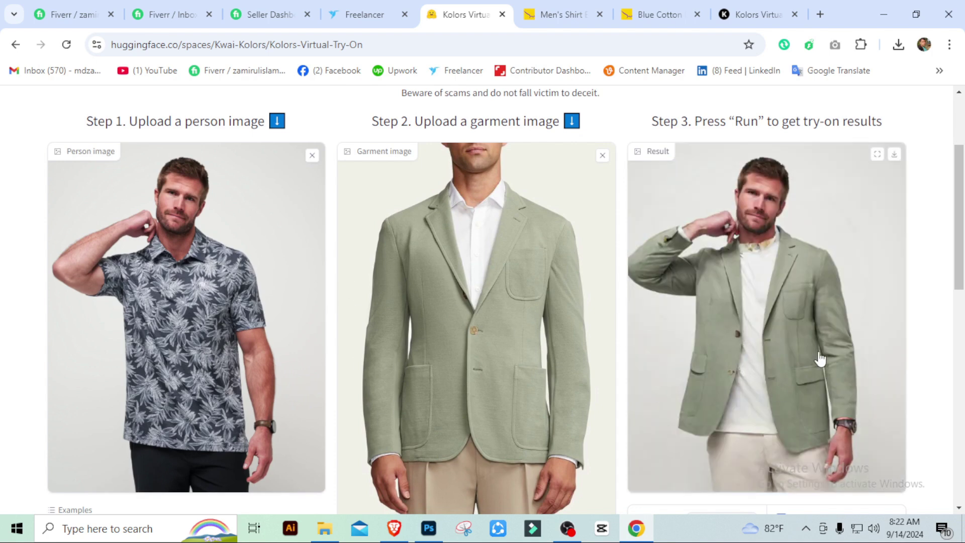
scroll(683, 347, "down", 4)
scroll(696, 344, "up", 3)
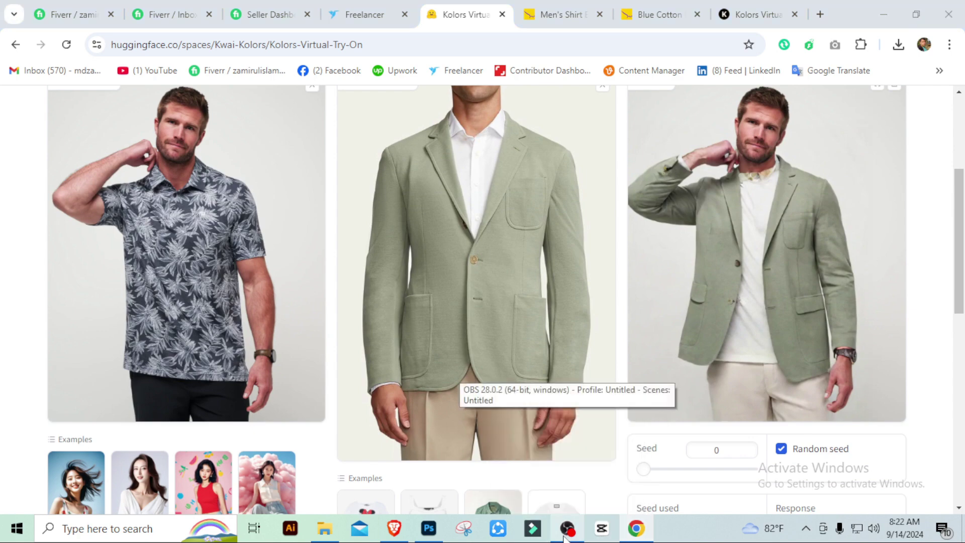
left_click(565, 530)
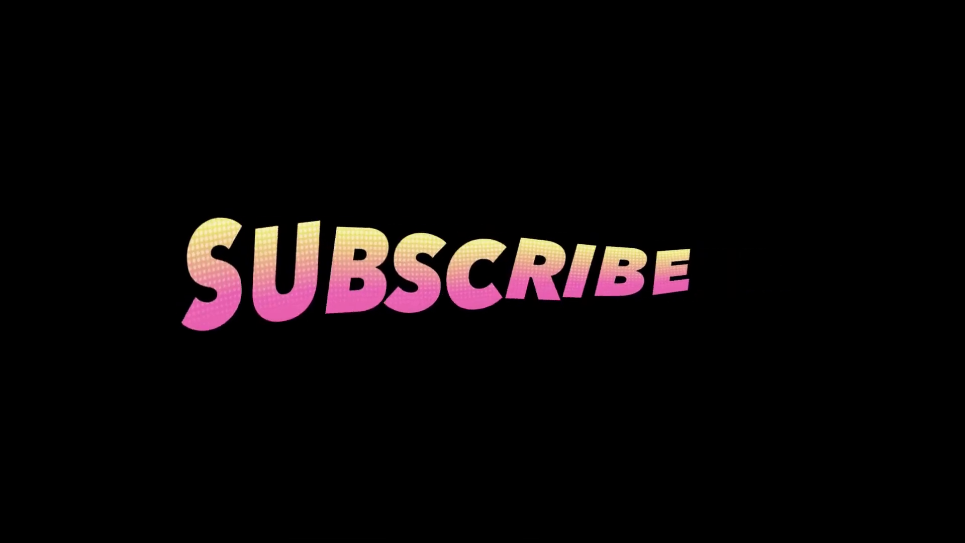